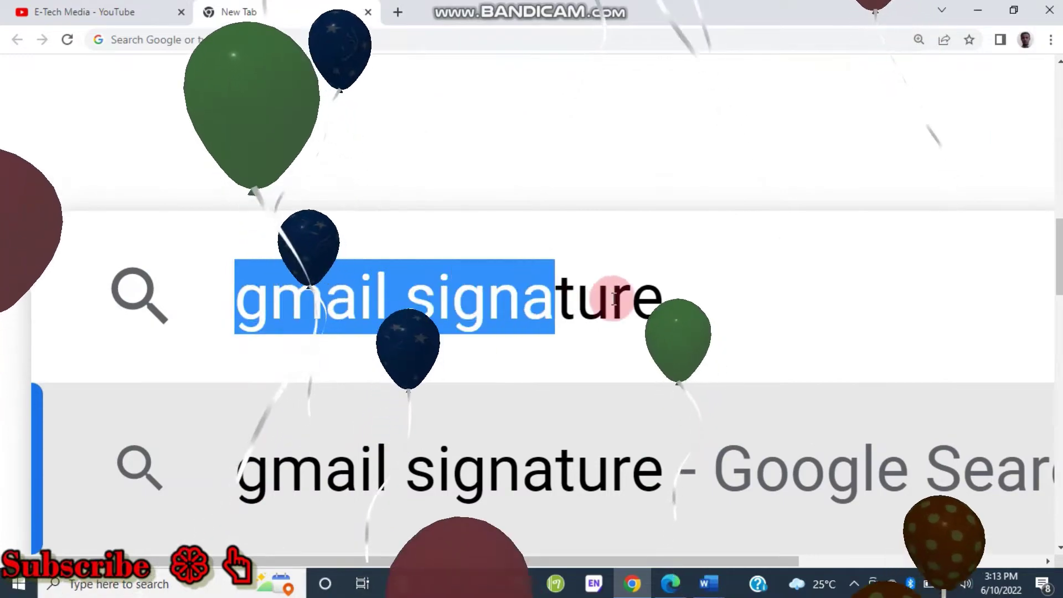
{"action": "double_click", "coordinate": [547, 312]}
{"action": "left_click_drag", "start_coordinate": [547, 313], "coordinate": [277, 325]}
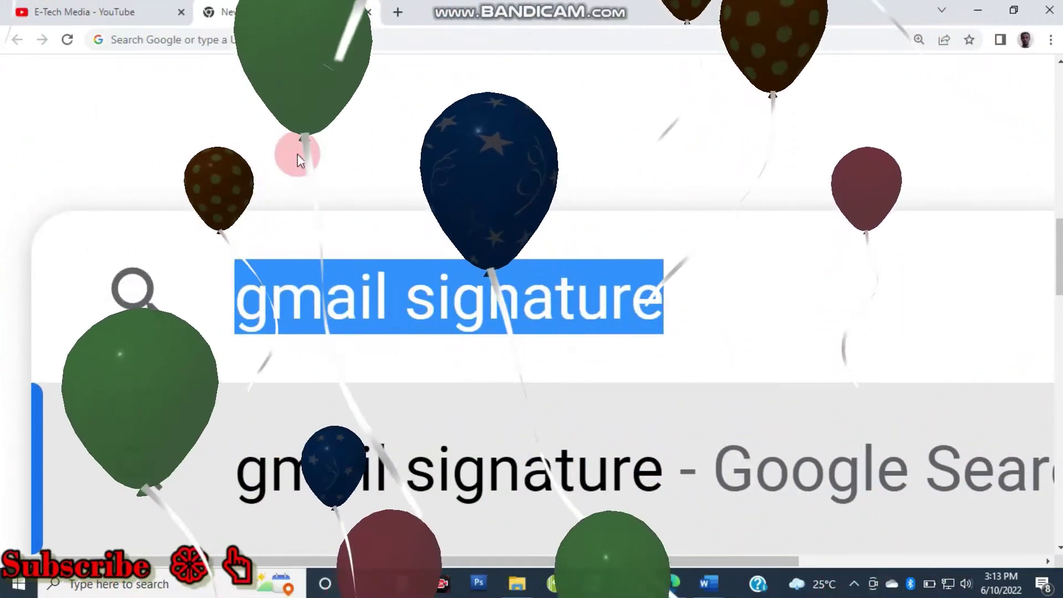
{"action": "key", "text": "ctrl+minus"}
{"action": "key", "text": "ctrl+minus"}
{"action": "key", "text": "ctrl+minus"}
{"action": "key", "text": "ctrl+minus"}
{"action": "key", "text": "ctrl+minus"}
{"action": "key", "text": "ctrl+minus"}
{"action": "key", "text": "ctrl+minus"}
{"action": "key", "text": "ctrl+minus"}
{"action": "key", "text": "ctrl+minus"}
{"action": "key", "text": "ctrl+minus"}
{"action": "key", "text": "ctrl+minus"}
{"action": "key", "text": "ctrl+minus"}
{"action": "key", "text": "ctrl+minus"}
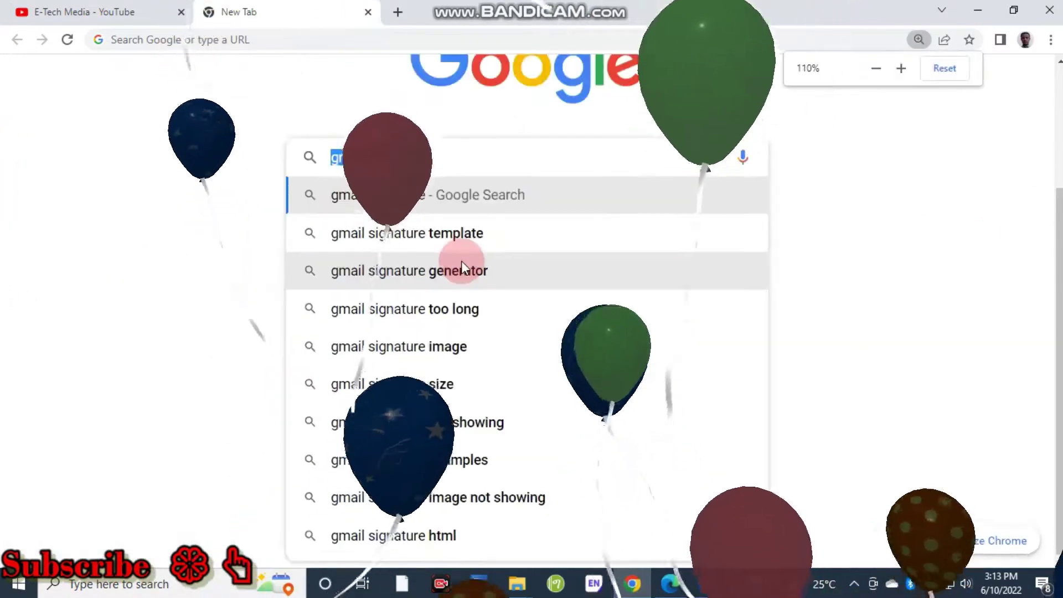
- Search the web for "google" from a new tab and open the Google homepage from the results
{"action": "left_click", "coordinate": [237, 40]}
{"action": "left_click", "coordinate": [368, 12]}
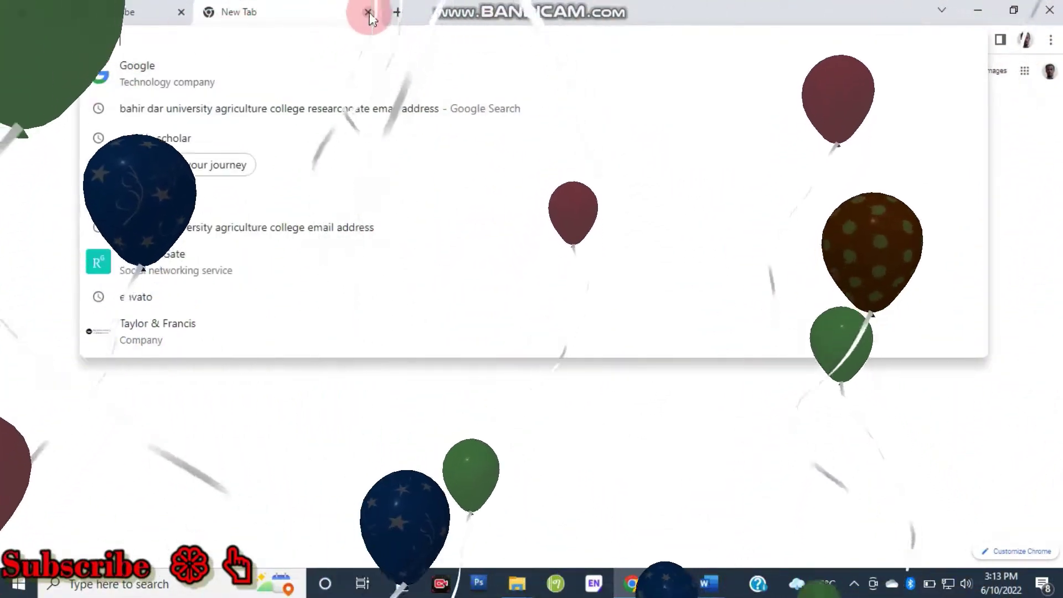
{"action": "left_click", "coordinate": [211, 10]}
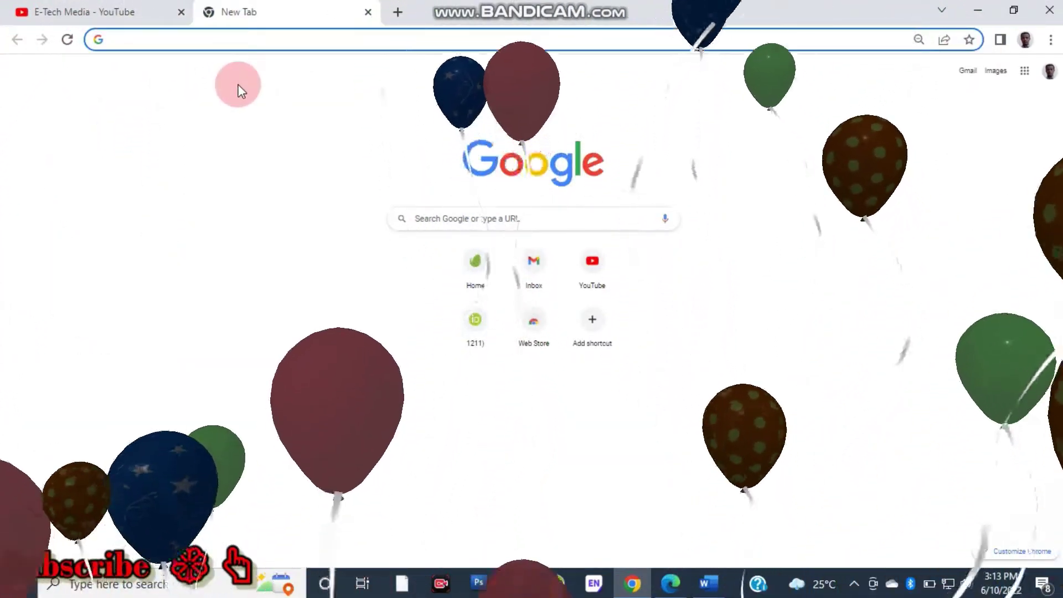
{"action": "type", "text": "g"}
{"action": "key", "text": "Return"}
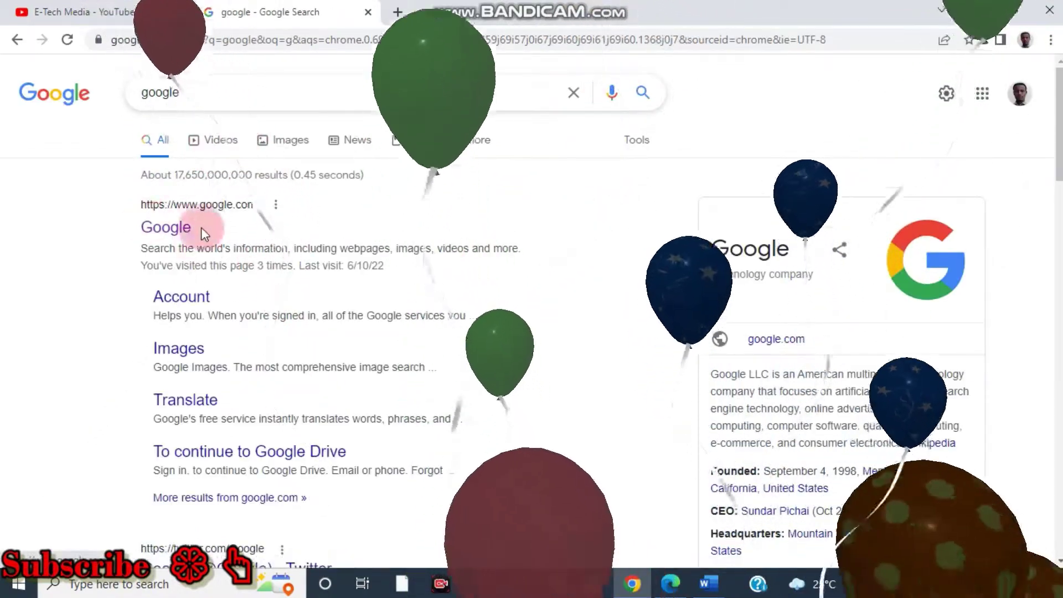
{"action": "left_click", "coordinate": [166, 227]}
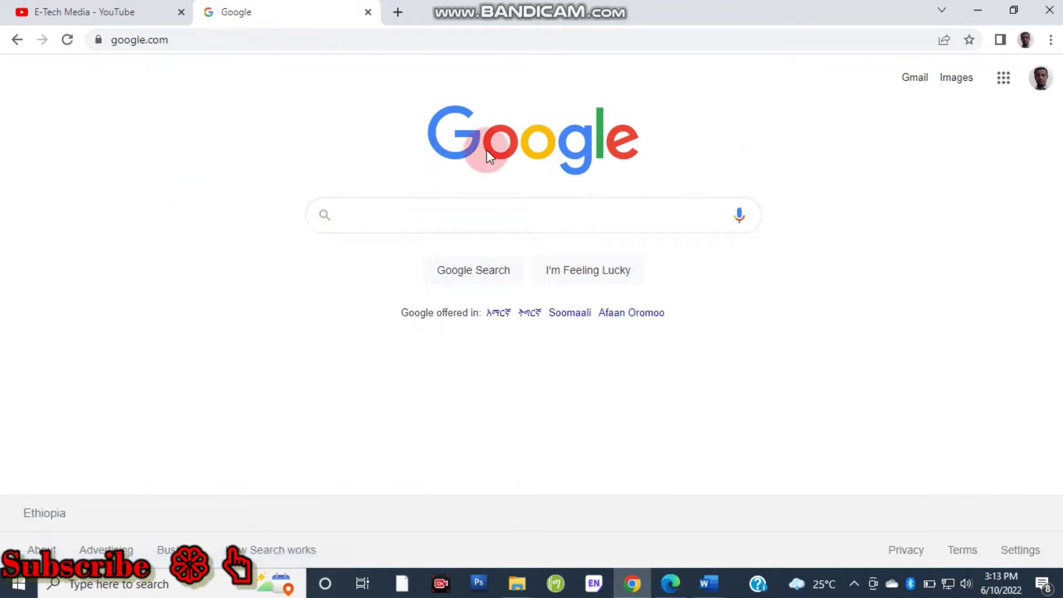
{"action": "key", "text": "ctrl+shift+1"}
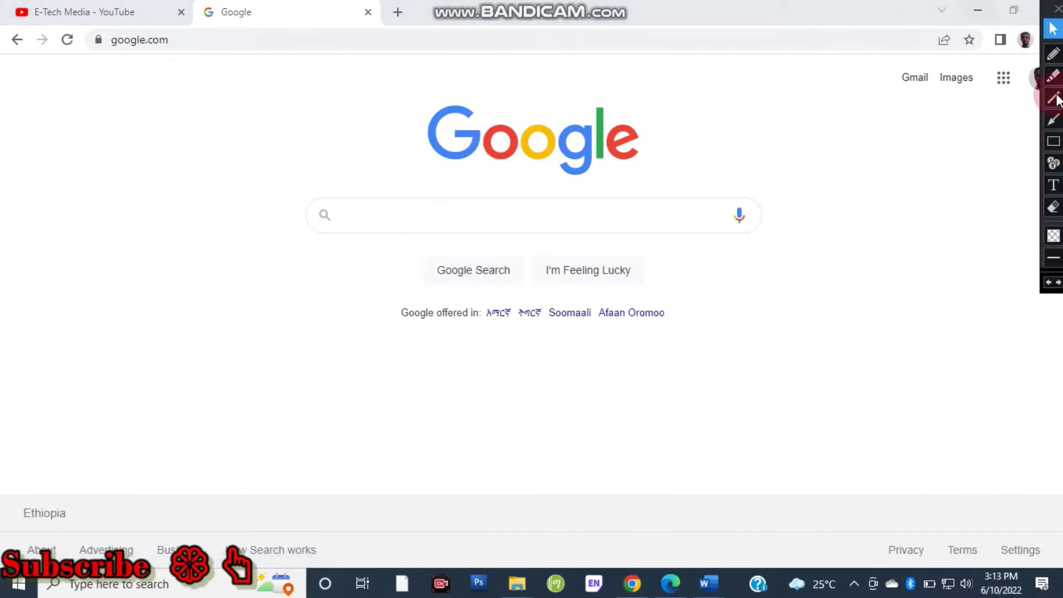
{"action": "left_click", "coordinate": [1053, 140]}
{"action": "mouse_move", "coordinate": [881, 59]}
{"action": "left_mouse_down"}
{"action": "mouse_move", "coordinate": [892, 97]}
{"action": "mouse_move", "coordinate": [940, 100]}
{"action": "left_mouse_up"}
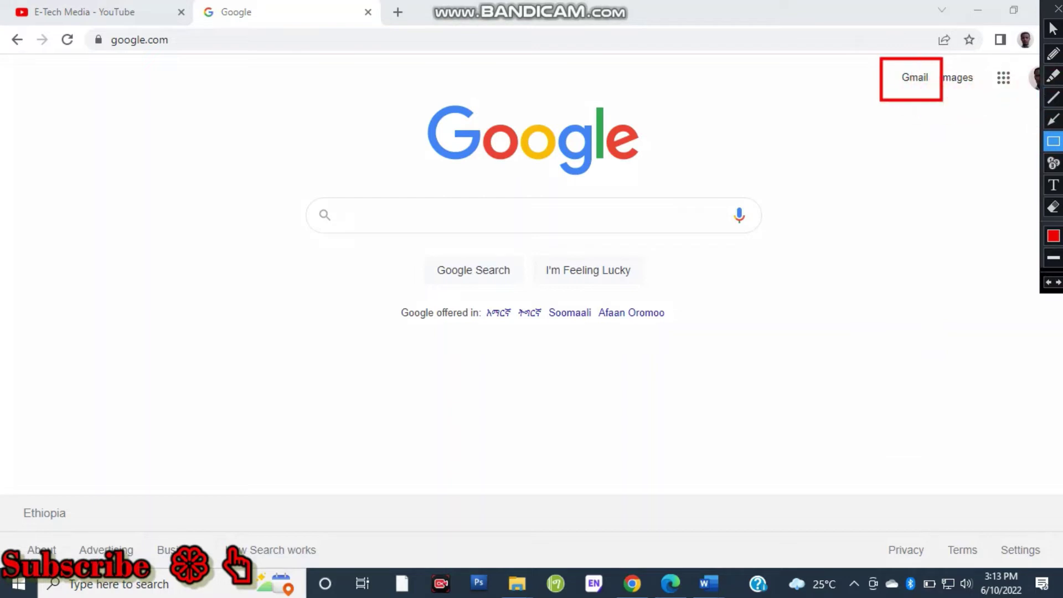
{"action": "left_click", "coordinate": [1053, 119]}
{"action": "mouse_move", "coordinate": [869, 190]}
{"action": "left_mouse_down"}
{"action": "mouse_move", "coordinate": [920, 52]}
{"action": "mouse_move", "coordinate": [897, 84]}
{"action": "mouse_move", "coordinate": [906, 89]}
{"action": "left_mouse_up"}
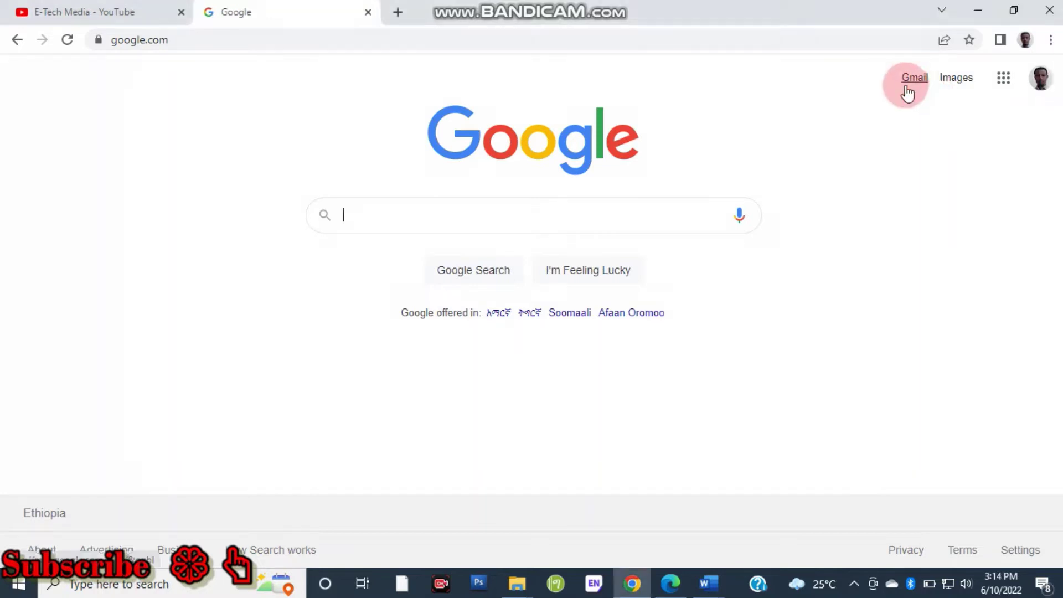
- Open the Gmail inbox from the Google homepage
{"action": "left_click", "coordinate": [914, 80]}
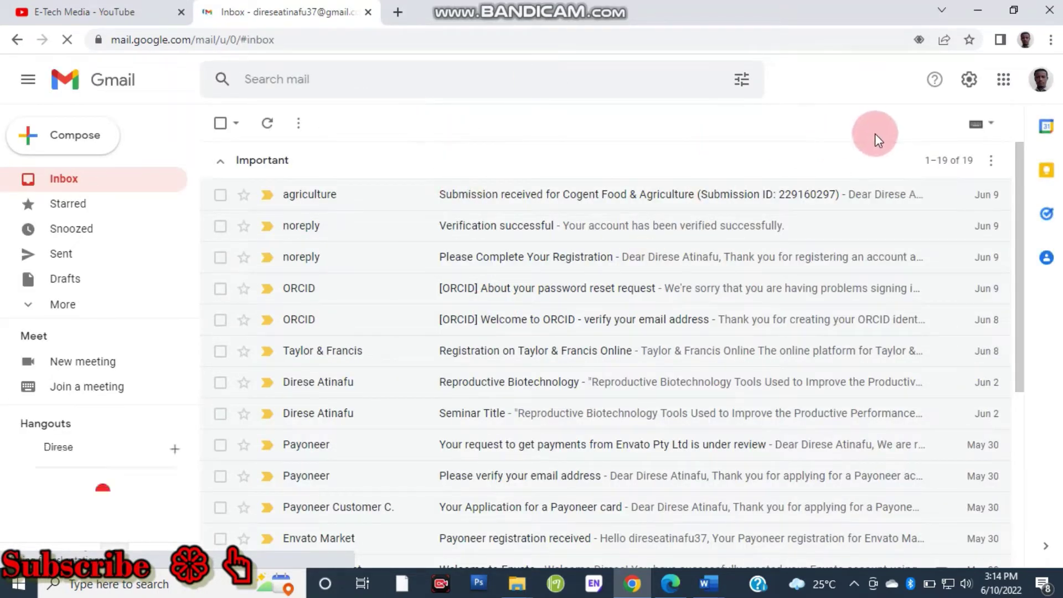
{"action": "key", "text": "ctrl+alt+d"}
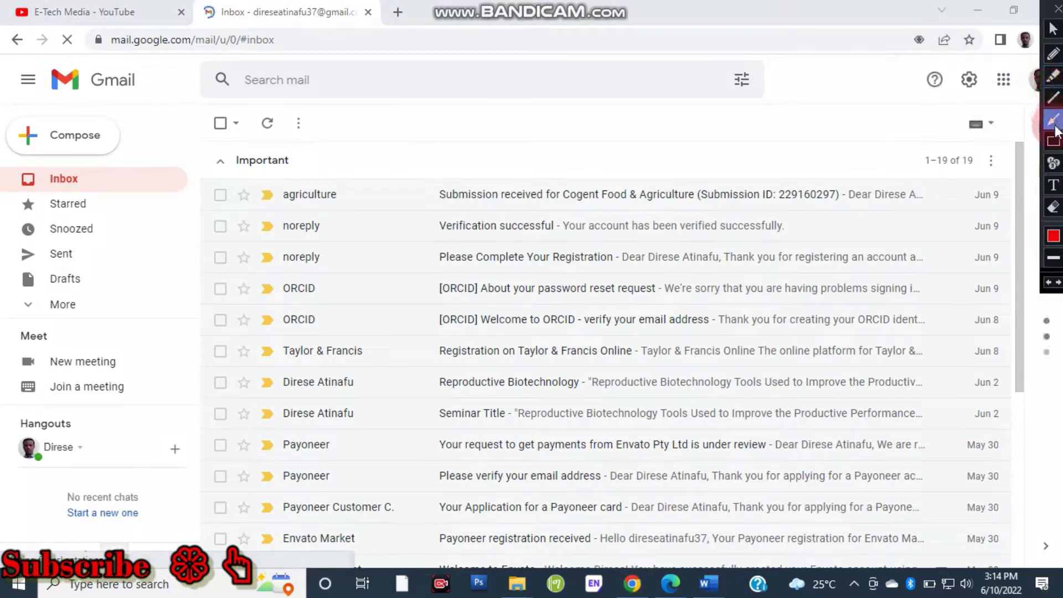
{"action": "mouse_move", "coordinate": [896, 142]}
{"action": "left_mouse_down"}
{"action": "mouse_move", "coordinate": [965, 78]}
{"action": "mouse_move", "coordinate": [956, 96]}
{"action": "left_mouse_up"}
{"action": "left_click", "coordinate": [1052, 143]}
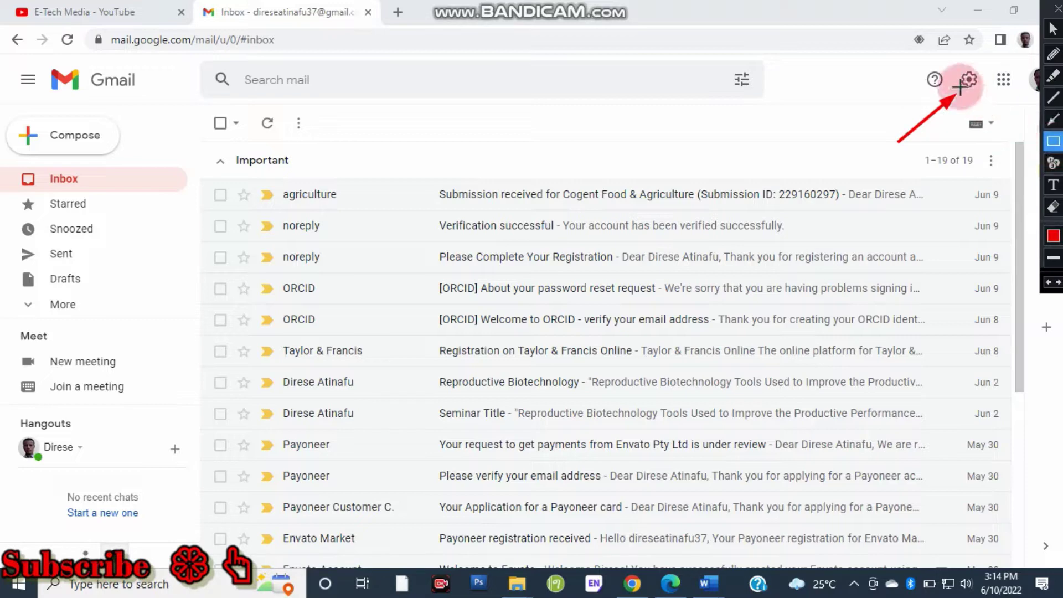
{"action": "left_click_drag", "start_coordinate": [945, 59], "coordinate": [1000, 97]}
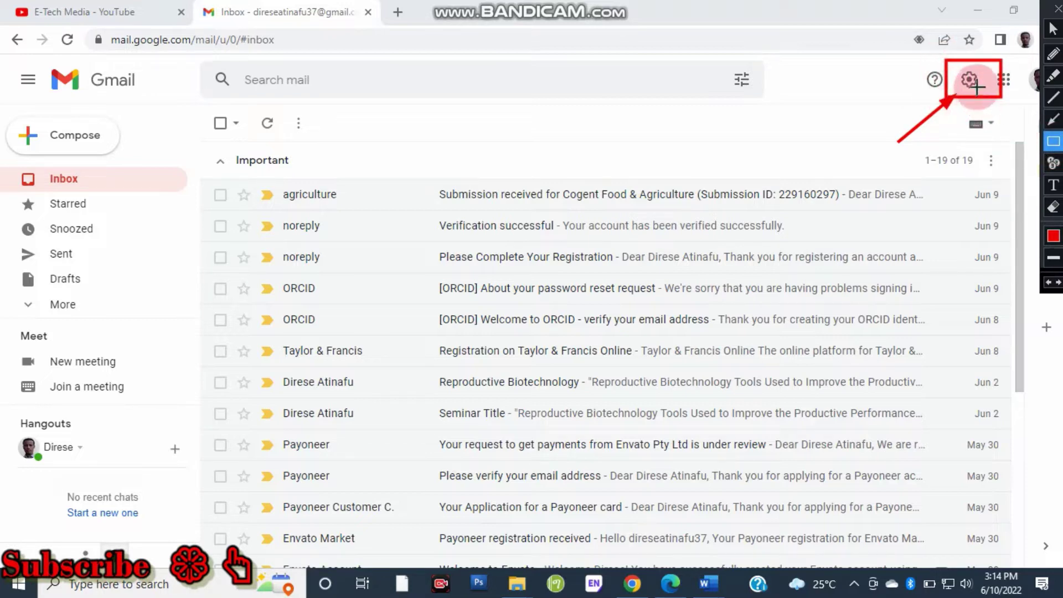
{"action": "key", "text": "ctrl+shift+d"}
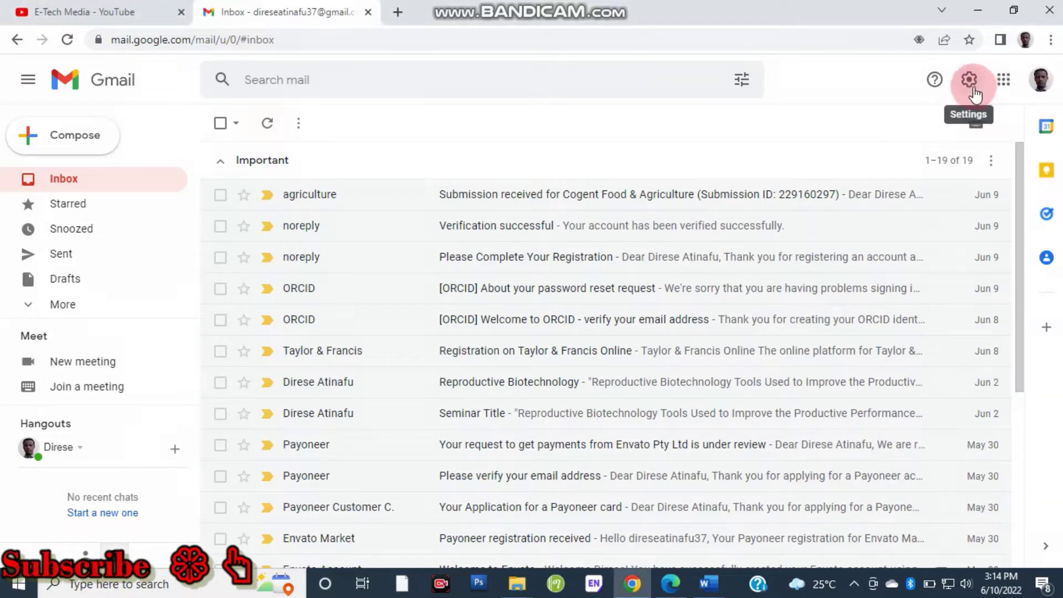
- Open Gmail's quick settings from the inbox
{"action": "left_click", "coordinate": [970, 82]}
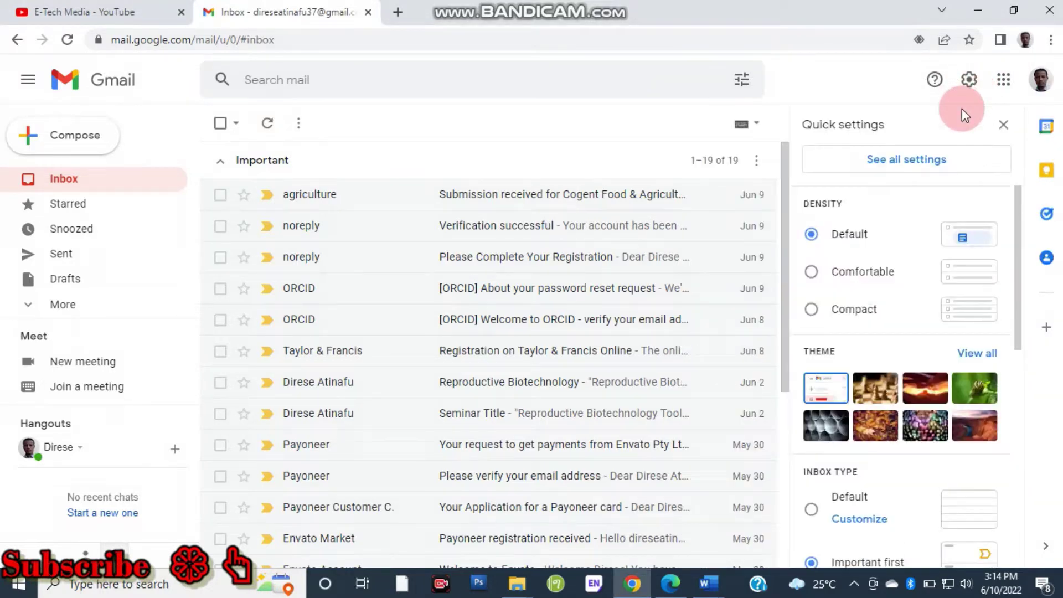
{"action": "key", "text": "ctrl+shift+d"}
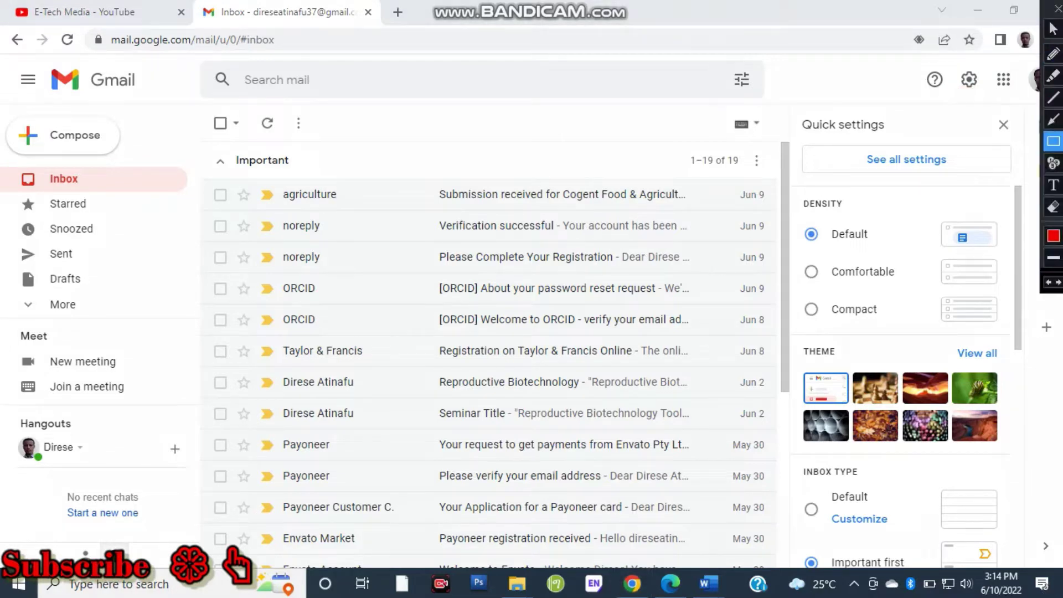
{"action": "left_click_drag", "start_coordinate": [1053, 283], "coordinate": [1054, 565]}
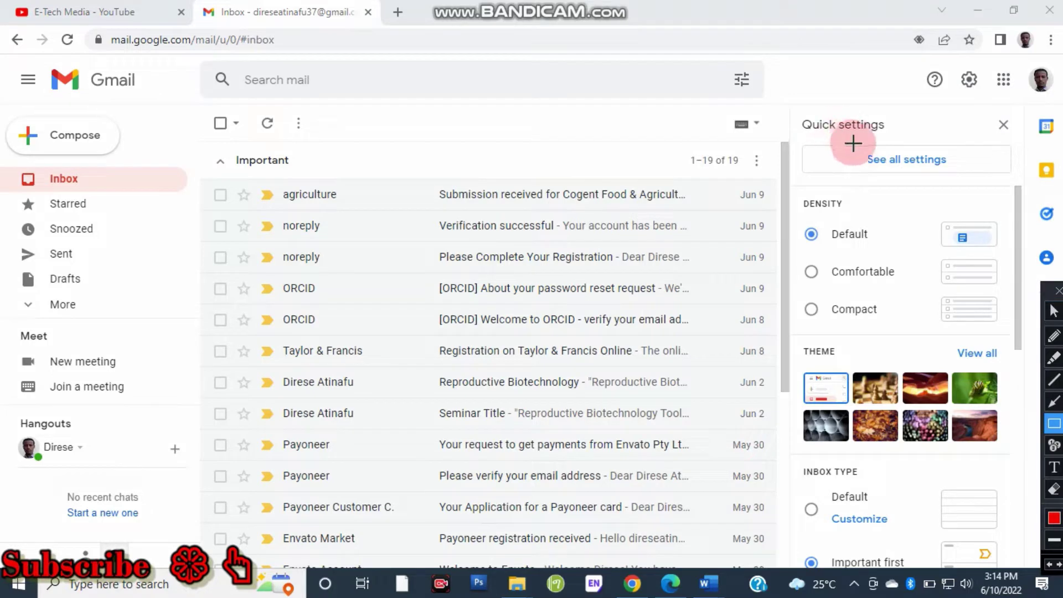
{"action": "left_click_drag", "start_coordinate": [848, 140], "coordinate": [974, 175]}
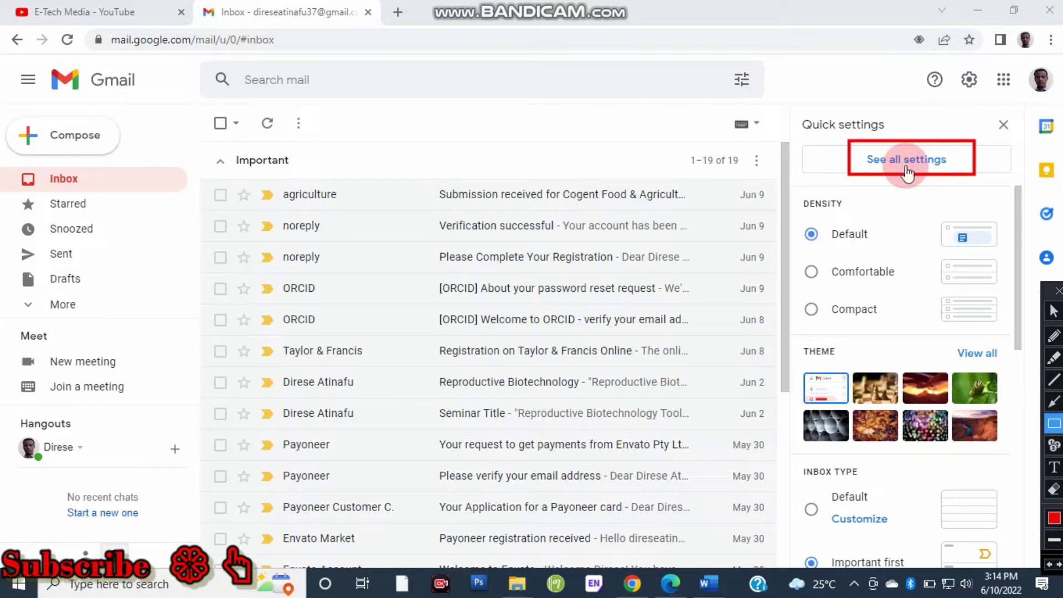
{"action": "scroll", "coordinate": [904, 209], "scroll_direction": "down", "scroll_amount": 1}
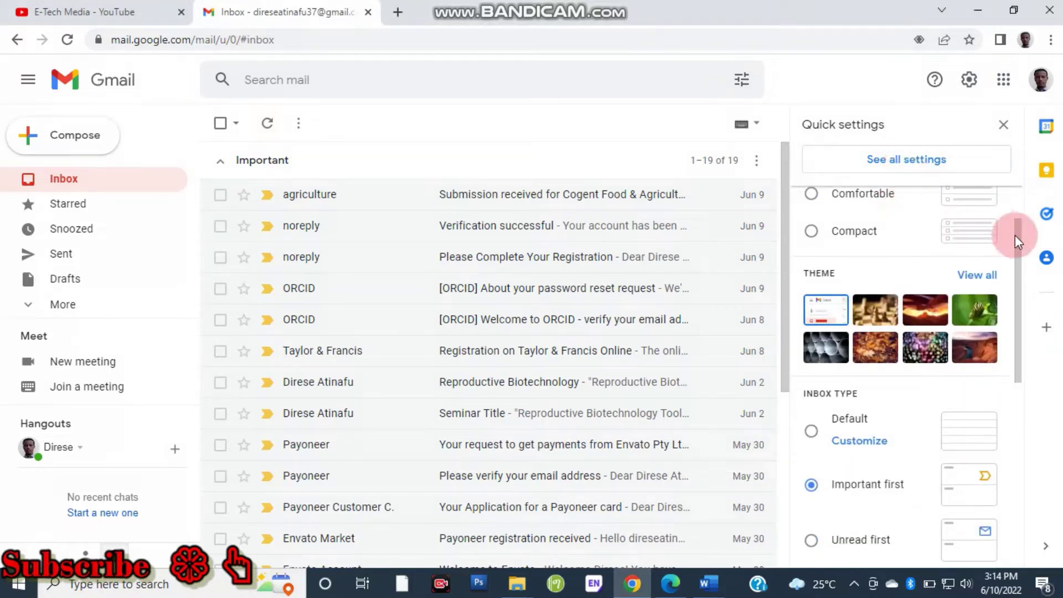
{"action": "left_click_drag", "start_coordinate": [1015, 235], "coordinate": [1014, 198]}
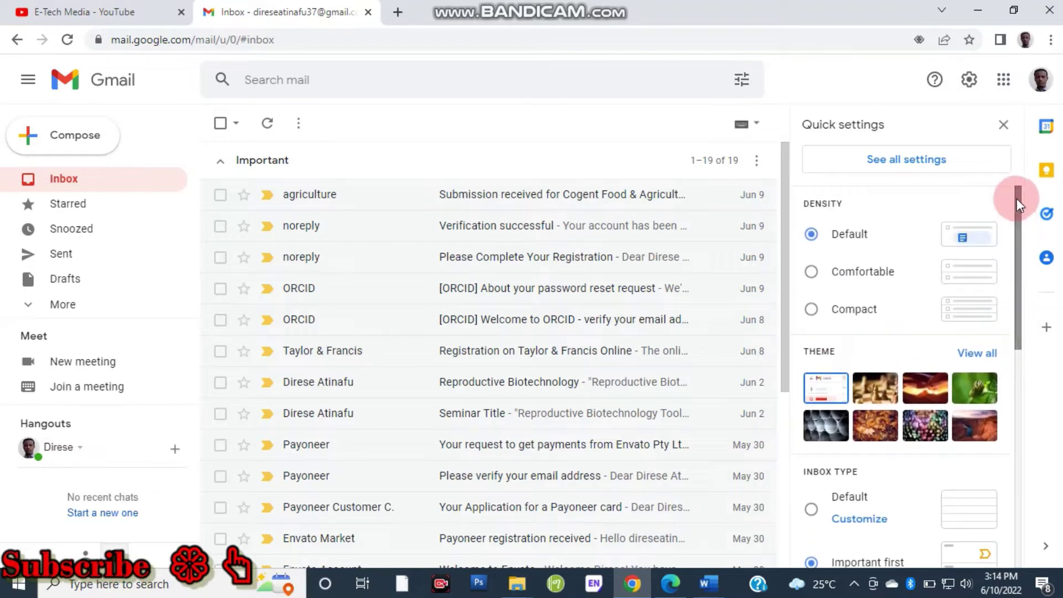
{"action": "key", "text": "ctrl+alt+d"}
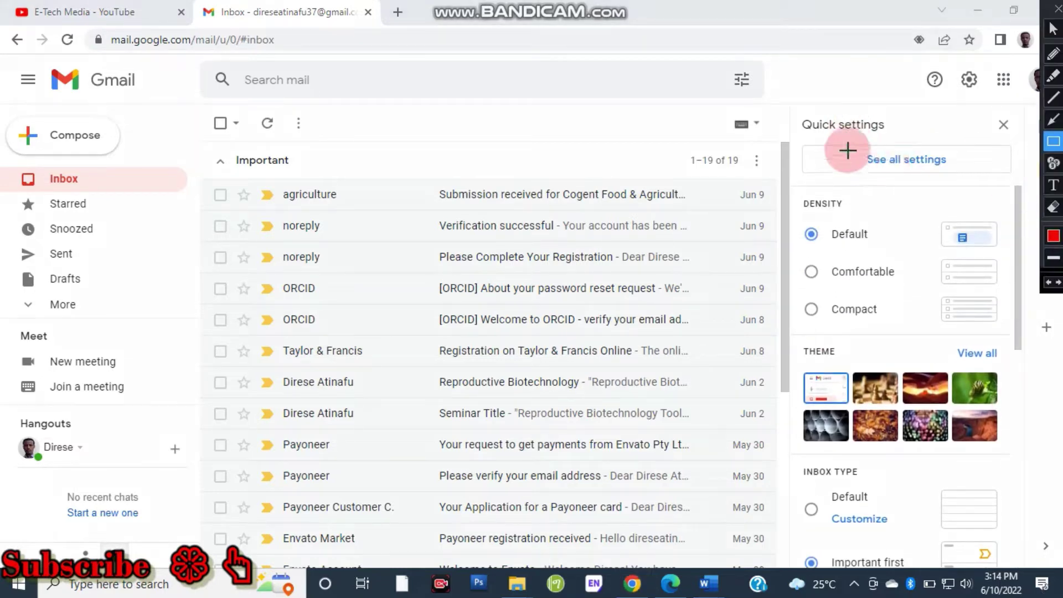
{"action": "left_click_drag", "start_coordinate": [845, 141], "coordinate": [974, 175]}
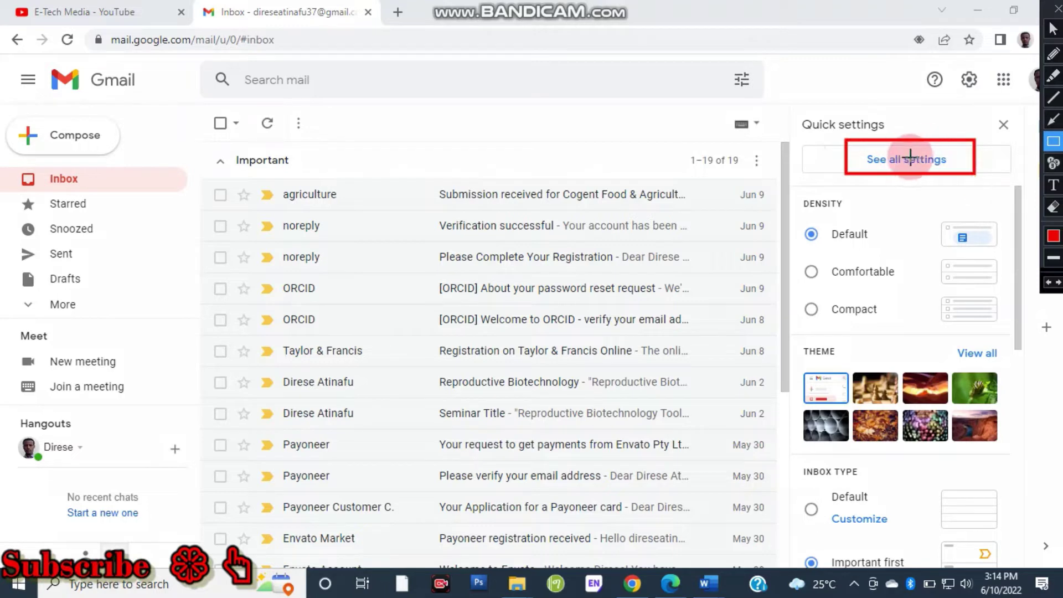
{"action": "key", "text": "ctrl+alt+d"}
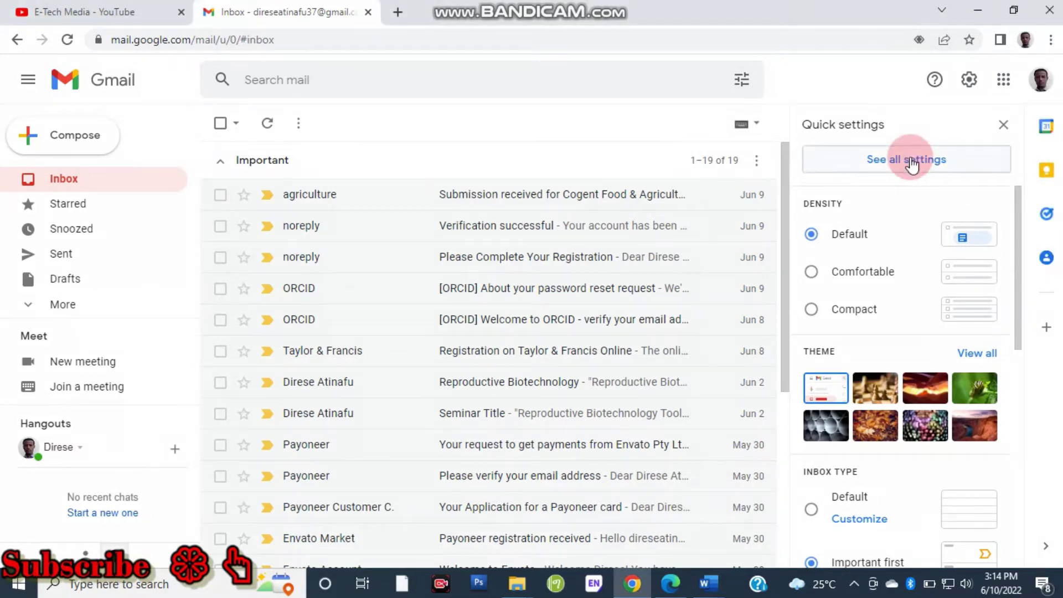
- Open the full Gmail settings and go to the Signature section of the General settings
{"action": "left_click", "coordinate": [911, 161]}
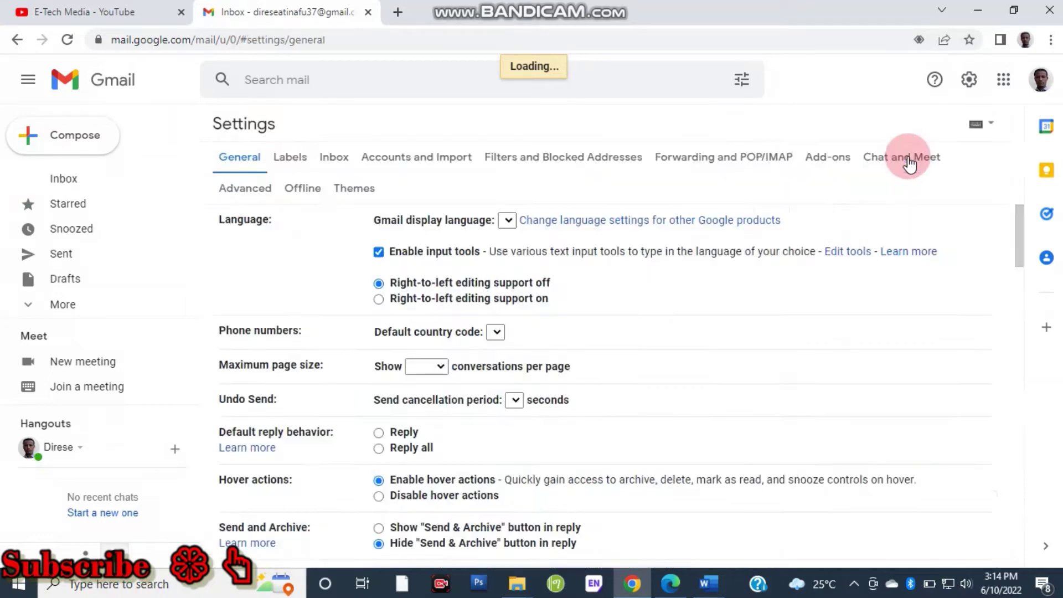
{"action": "scroll", "coordinate": [665, 347], "scroll_direction": "down", "scroll_amount": 1}
{"action": "scroll", "coordinate": [665, 348], "scroll_direction": "down", "scroll_amount": 15}
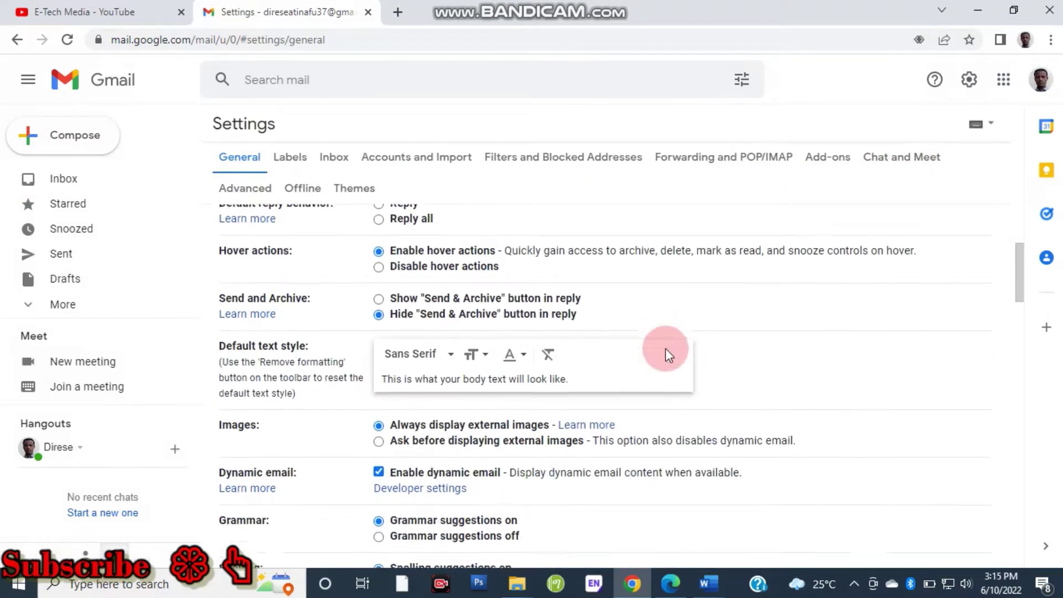
{"action": "scroll", "coordinate": [665, 349], "scroll_direction": "down", "scroll_amount": 15}
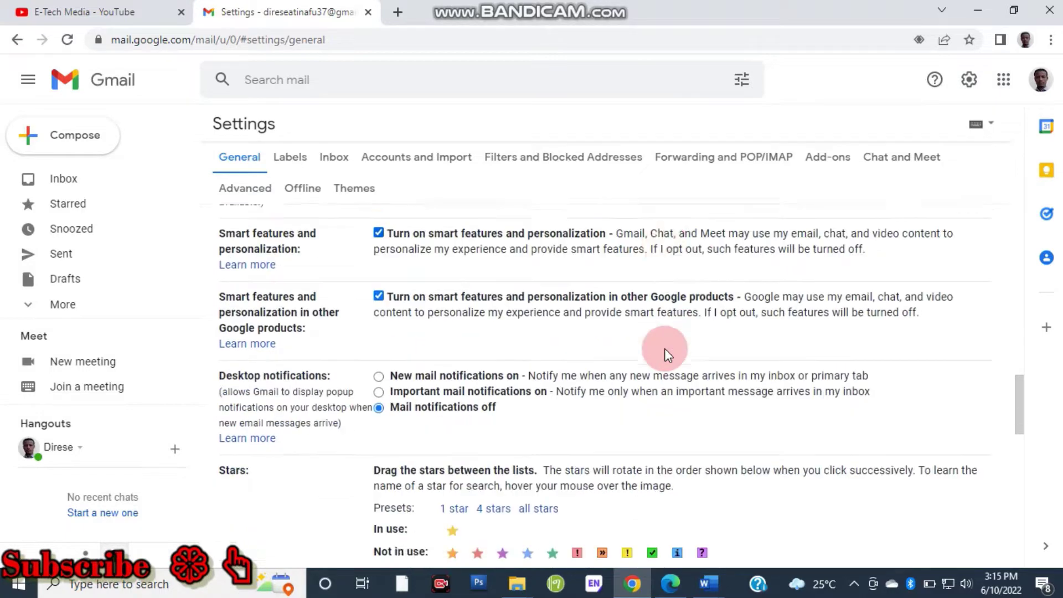
{"action": "scroll", "coordinate": [666, 349], "scroll_direction": "down", "scroll_amount": 4}
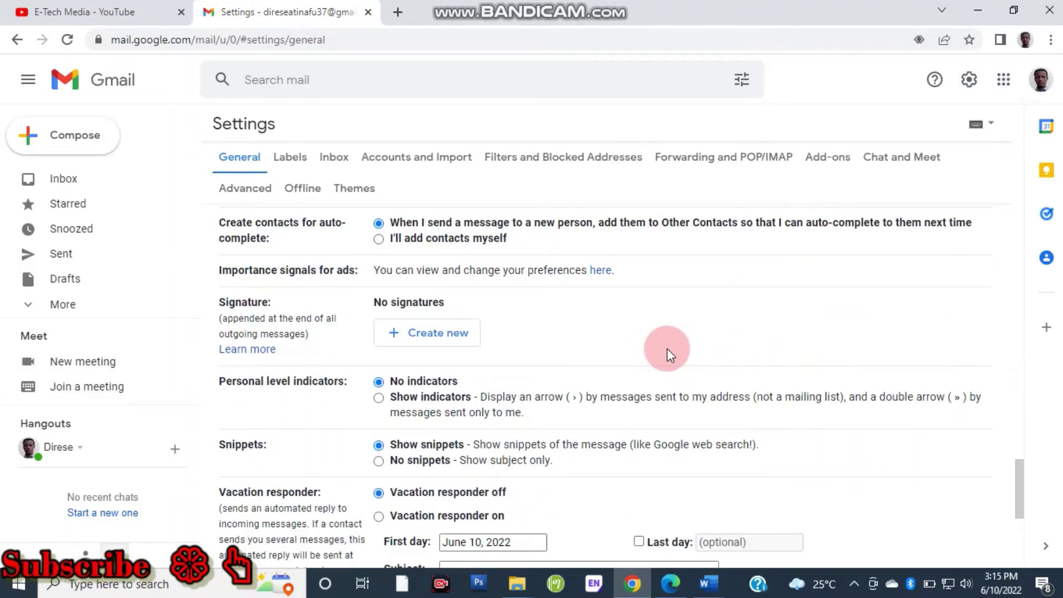
{"action": "key", "text": "ctrl+alt+d"}
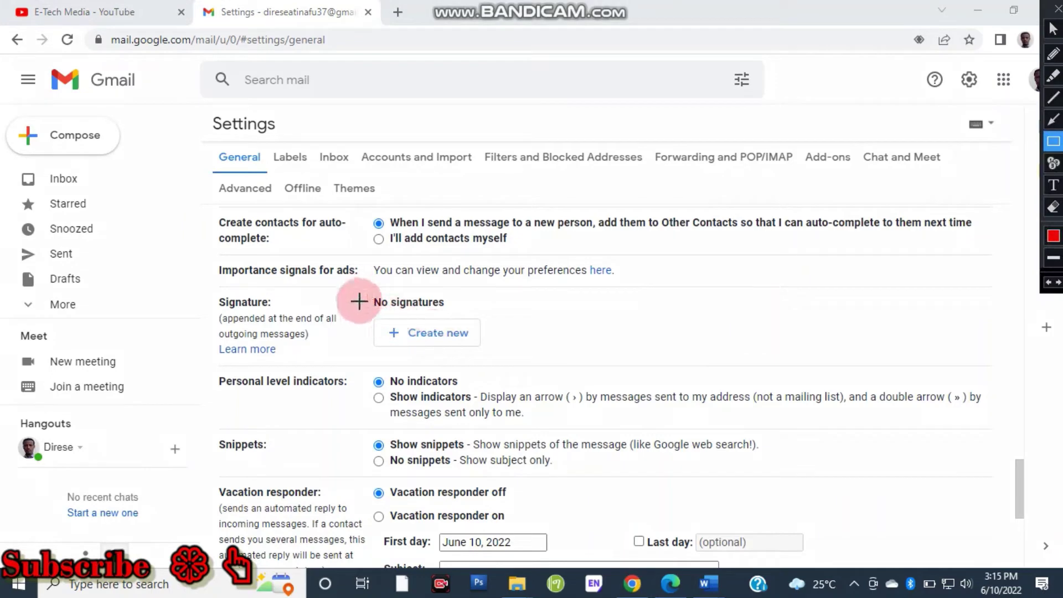
{"action": "mouse_move", "coordinate": [211, 285]}
{"action": "left_mouse_down"}
{"action": "mouse_move", "coordinate": [211, 339]}
{"action": "mouse_move", "coordinate": [321, 375]}
{"action": "mouse_move", "coordinate": [814, 374]}
{"action": "left_mouse_up"}
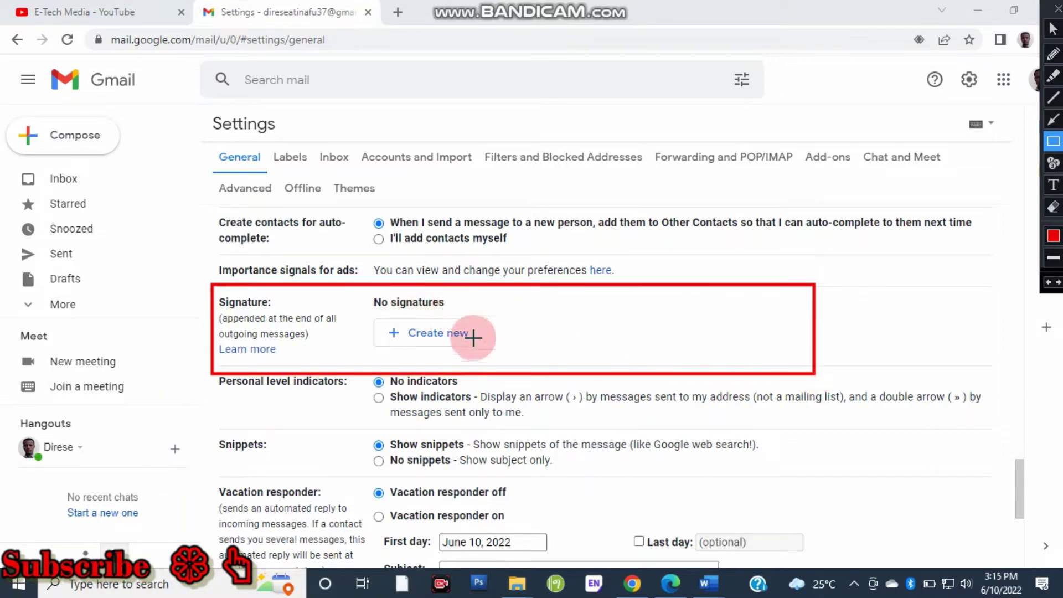
{"action": "left_click_drag", "start_coordinate": [379, 320], "coordinate": [508, 351]}
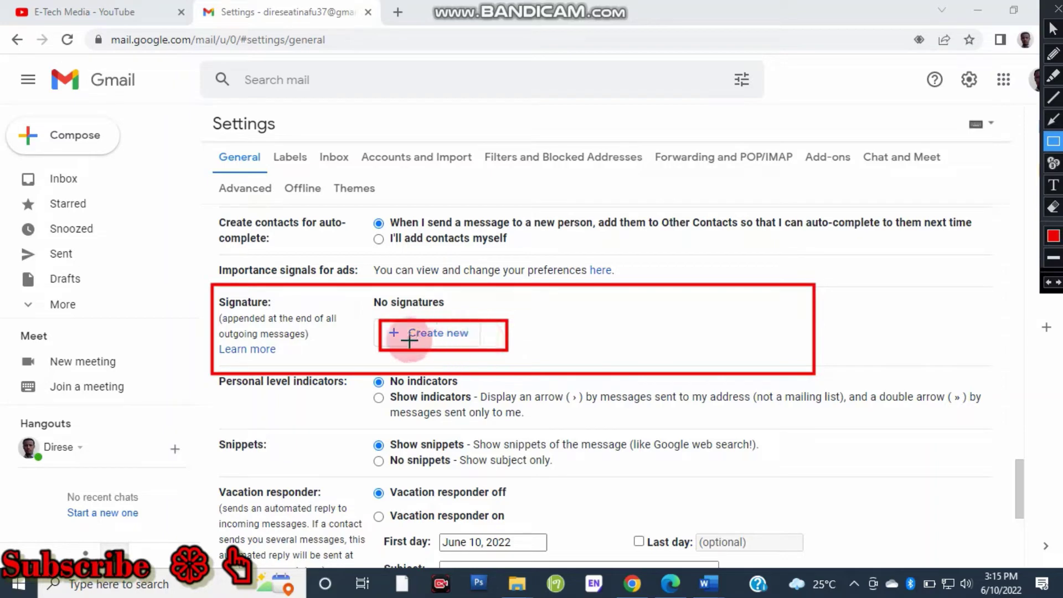
- Create a new email signature named "My signature"
{"action": "left_click", "coordinate": [446, 335]}
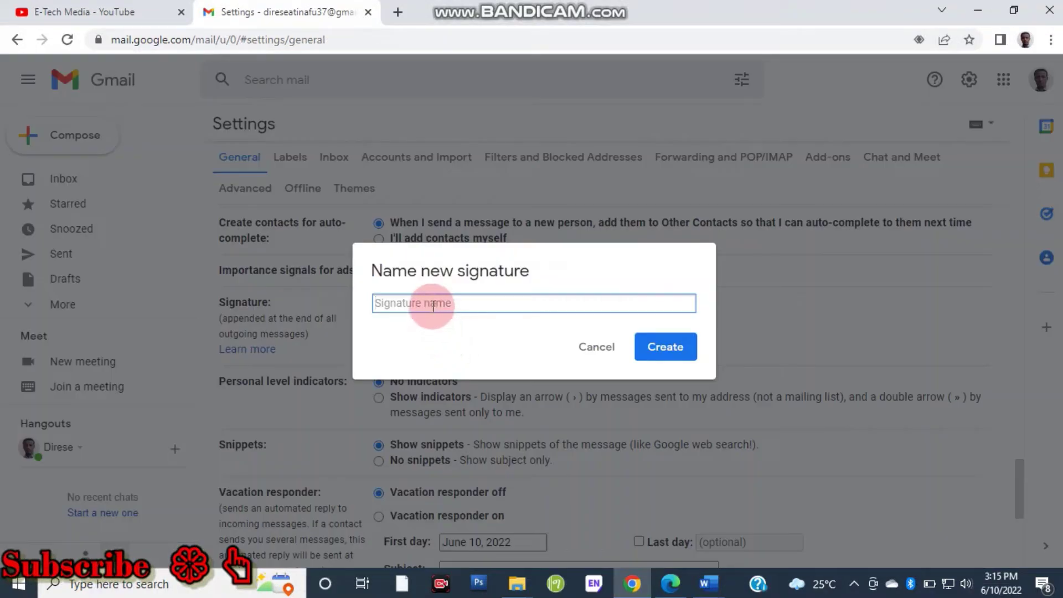
{"action": "type", "text": "My signature"}
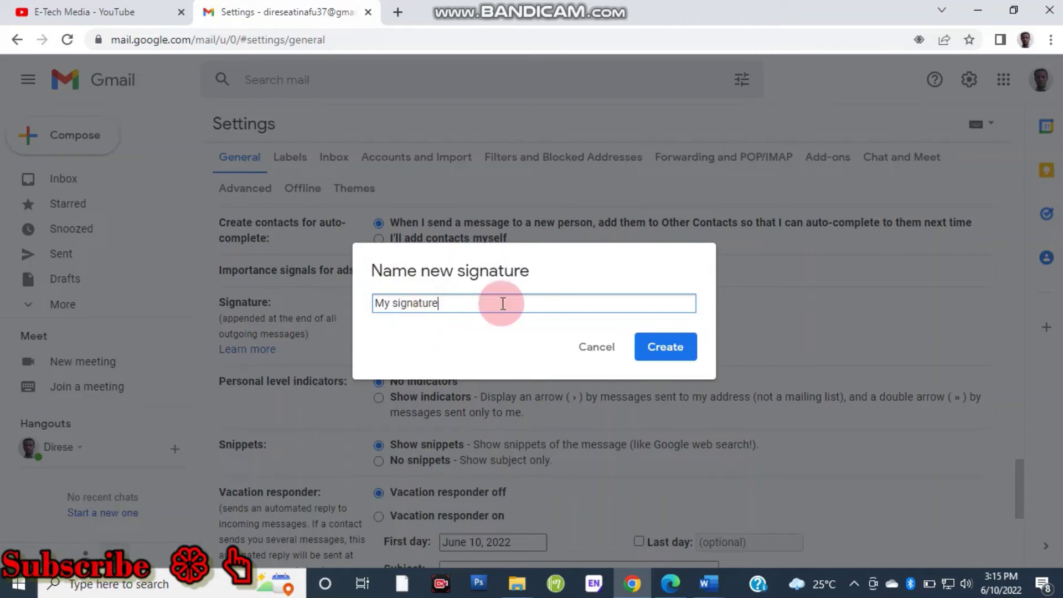
{"action": "left_click", "coordinate": [667, 349]}
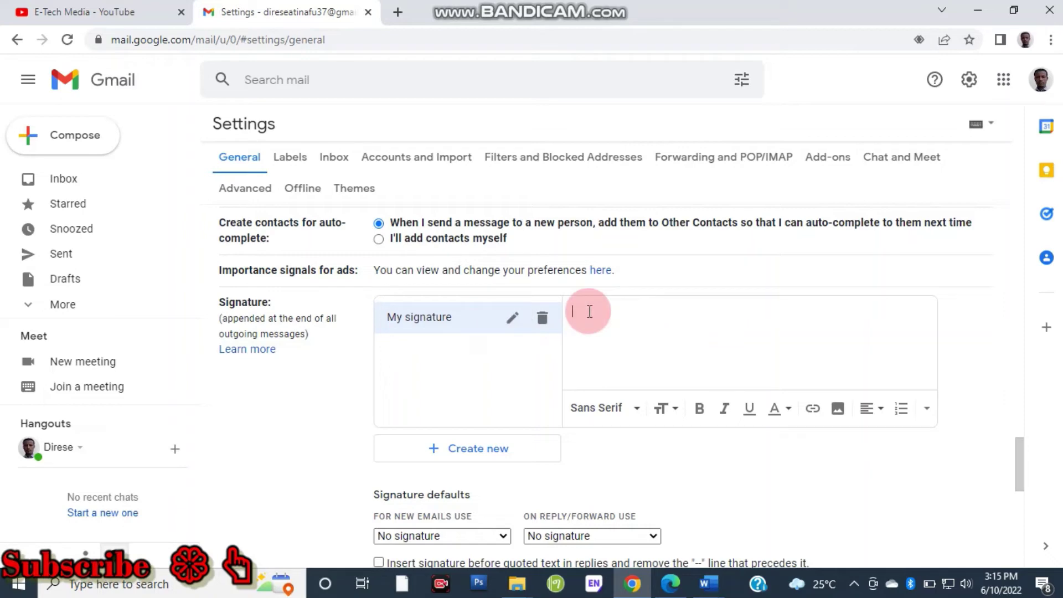
{"action": "key", "text": "ctrl+shift+d"}
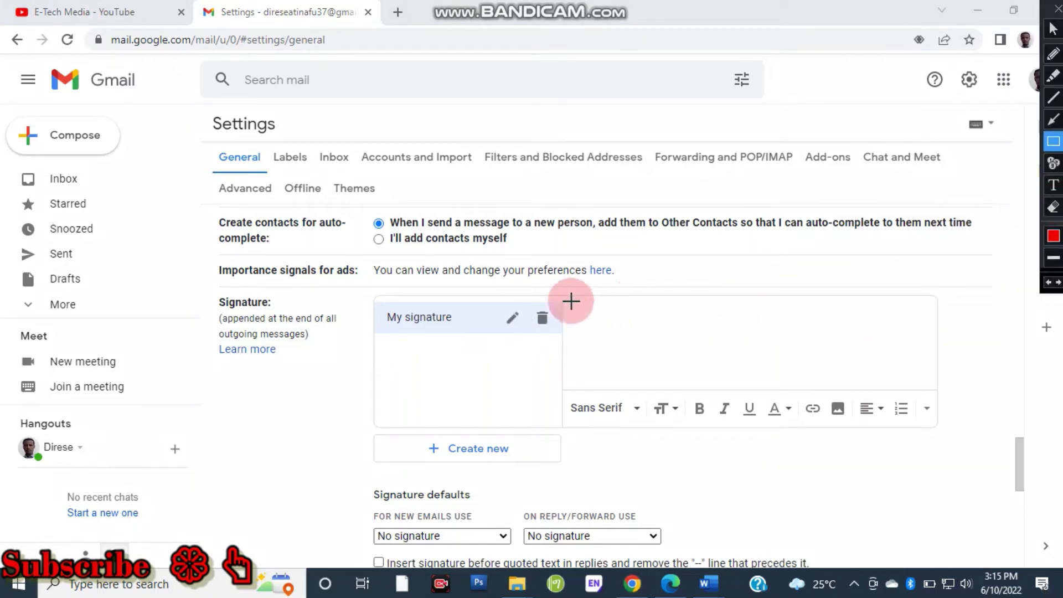
{"action": "mouse_move", "coordinate": [570, 299]}
{"action": "left_mouse_down"}
{"action": "mouse_move", "coordinate": [608, 382]}
{"action": "mouse_move", "coordinate": [956, 382]}
{"action": "mouse_move", "coordinate": [935, 382]}
{"action": "left_mouse_up"}
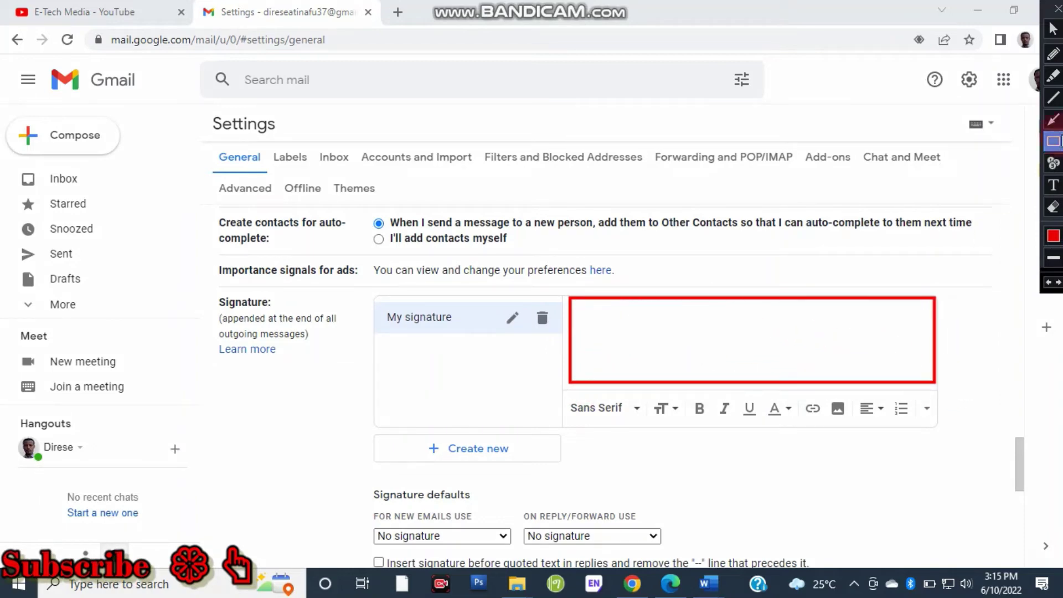
- Fill in the signature with the full name, phone numbers, alternative email address and the line "BSc in Genetics and Breeding"
{"action": "left_click", "coordinate": [1056, 140]}
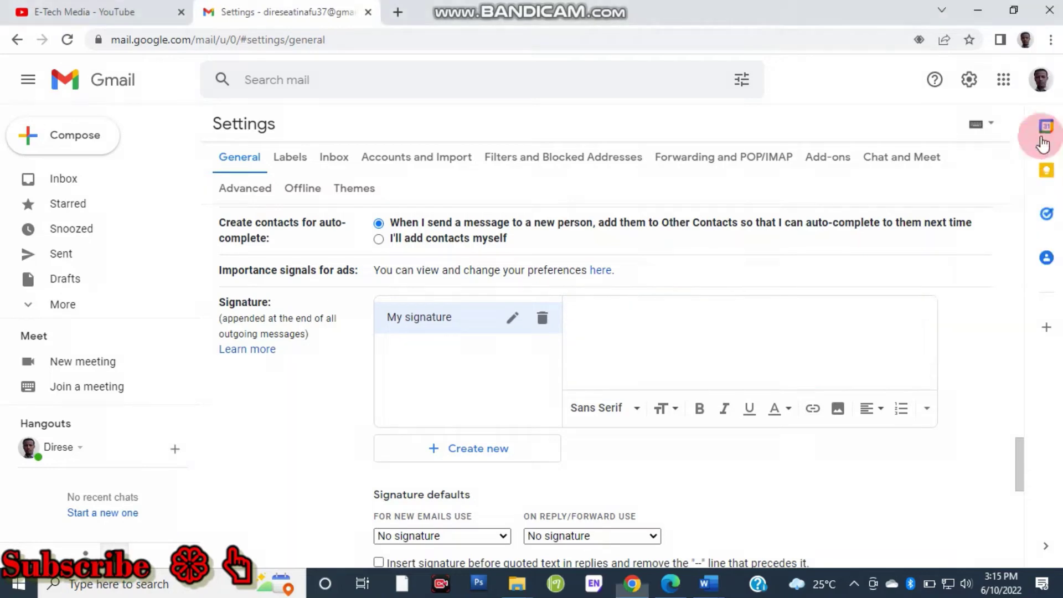
{"action": "left_click", "coordinate": [598, 312]}
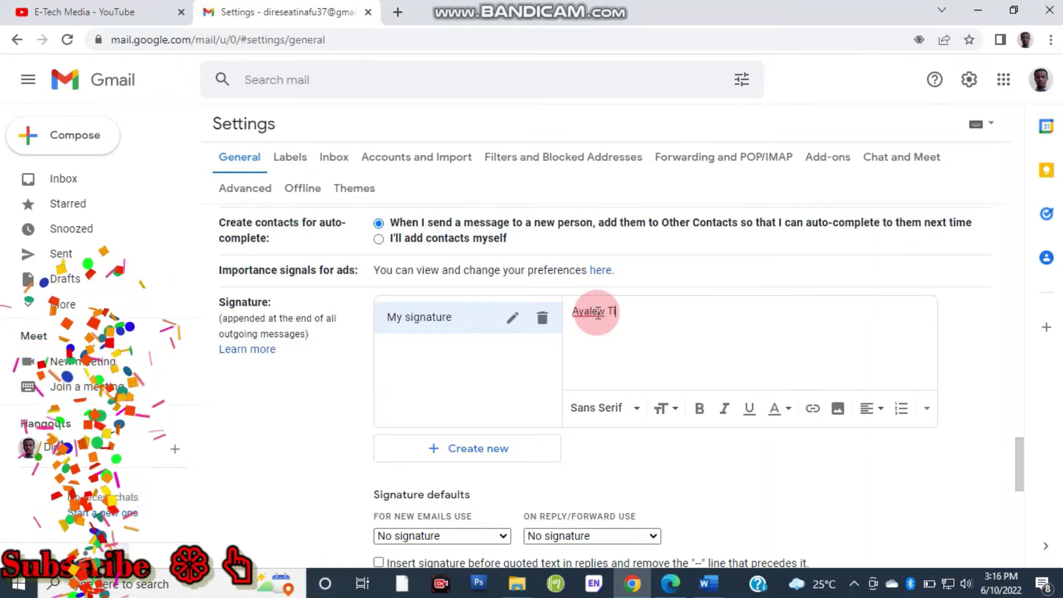
{"action": "type", "text": "bu"}
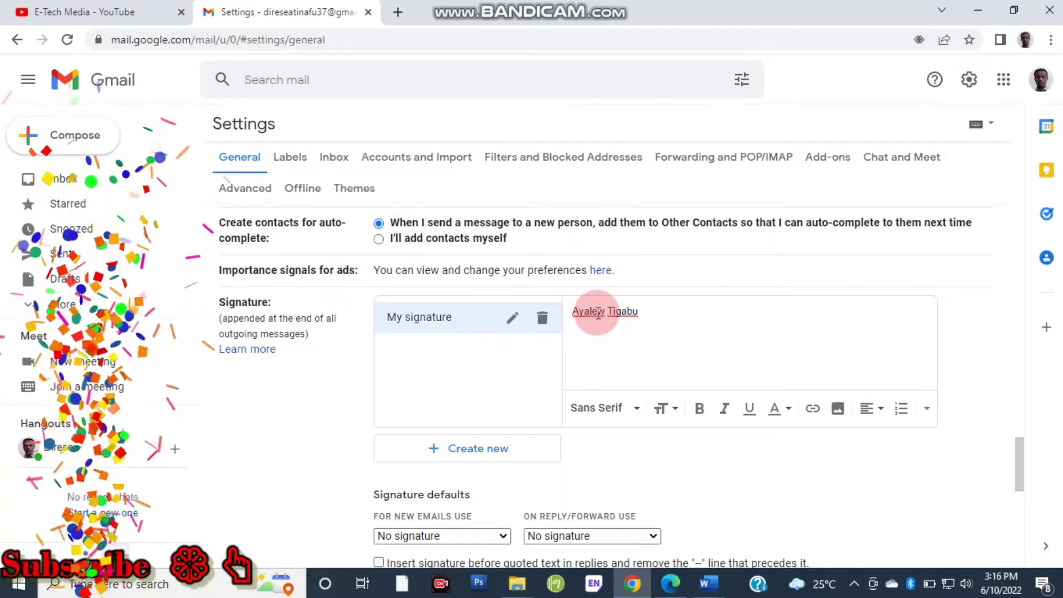
{"action": "key", "text": "Return"}
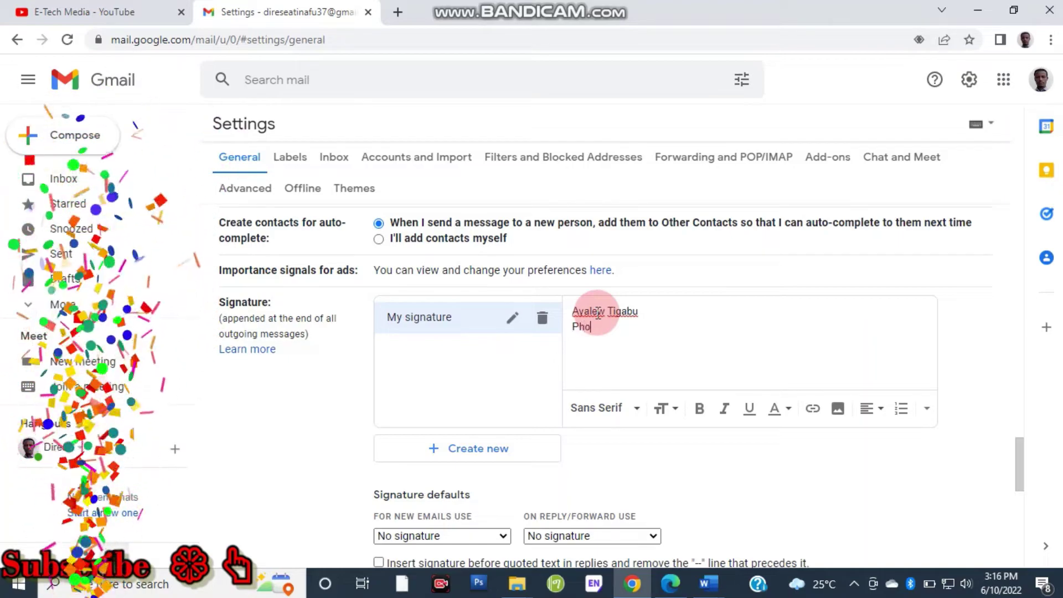
{"action": "type", "text": "Phone No. +251 91858..../9176854...."}
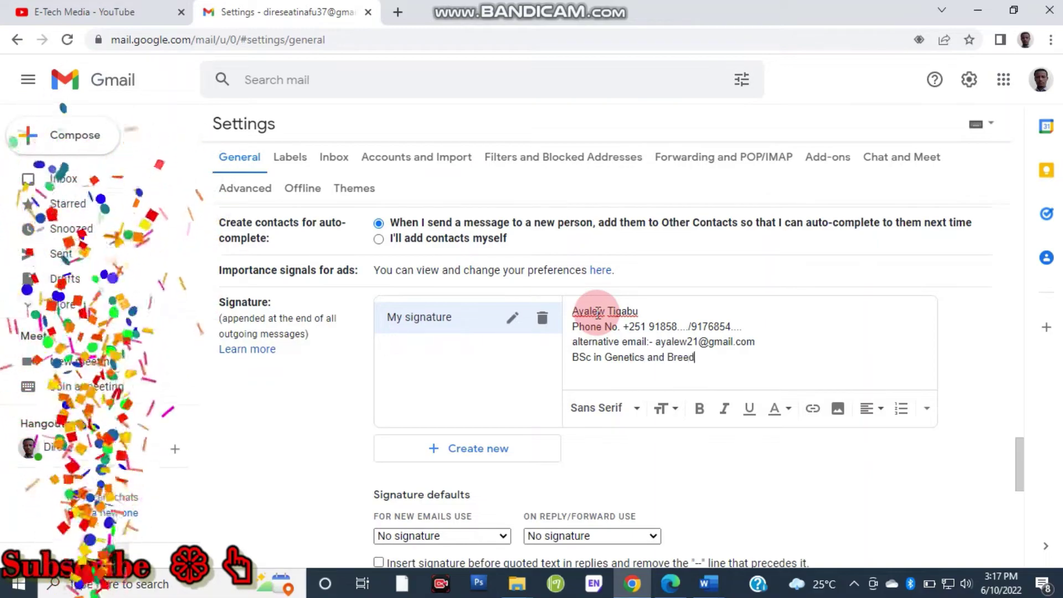
{"action": "type", "text": "g"}
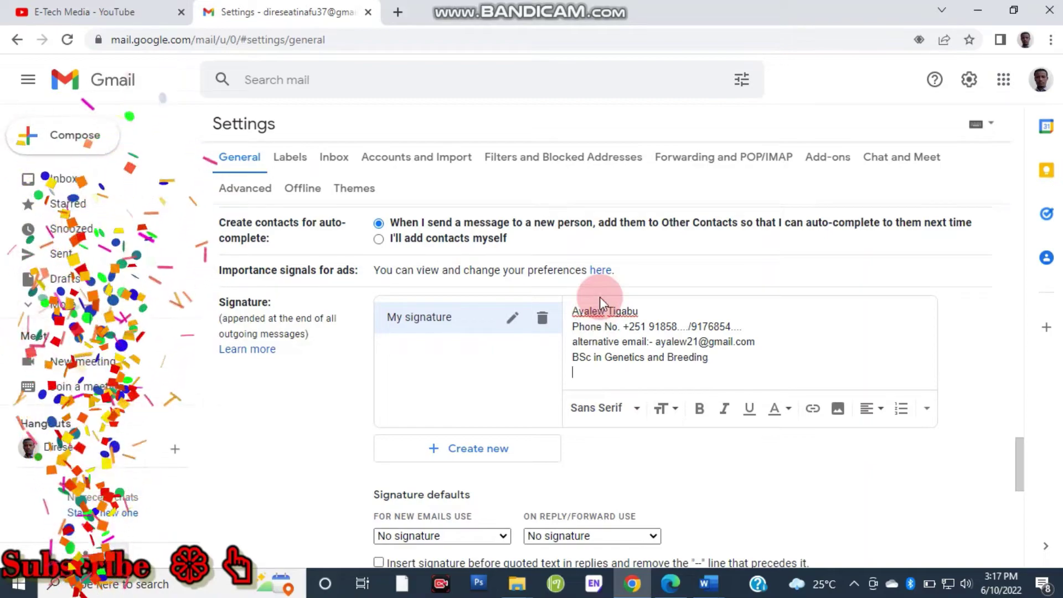
- Add a signature line starting "MSc in" with a bracketed placeholder for the speciality, and save the settings changes
{"action": "key", "text": "Return"}
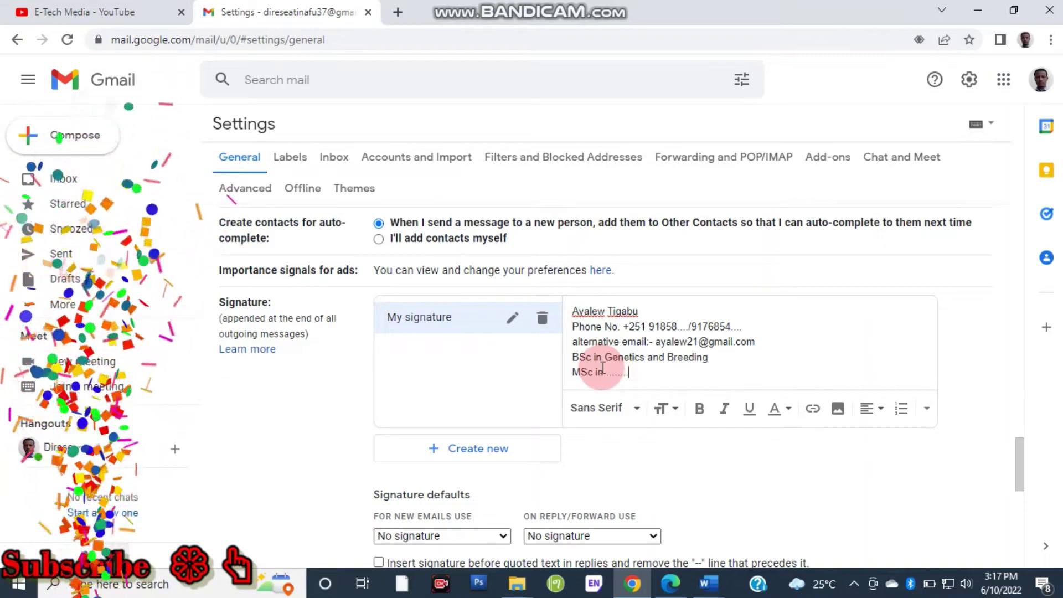
{"action": "type", "text": "("}
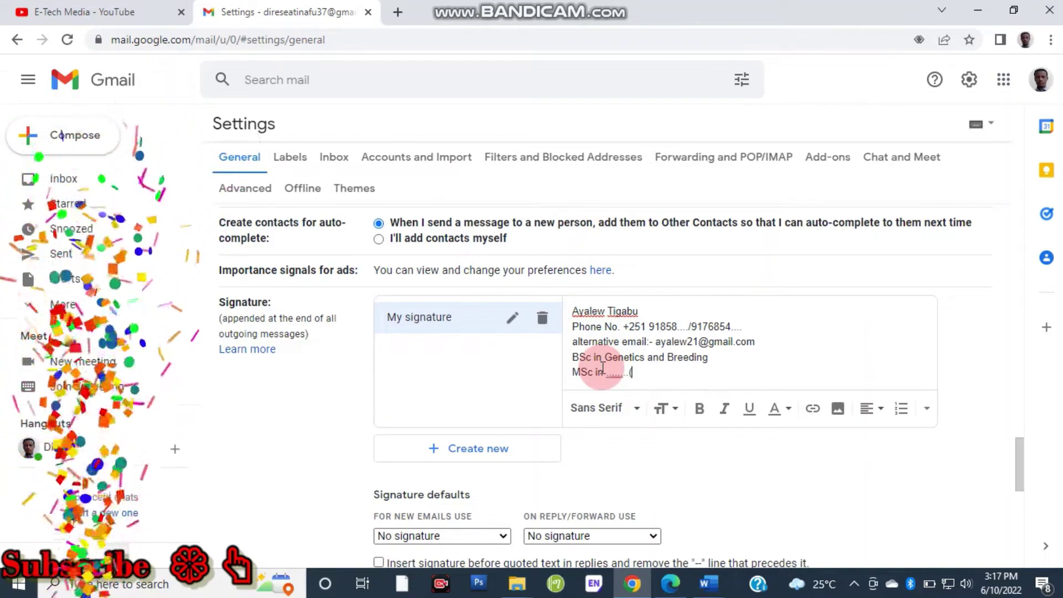
{"action": "type", "text": "your "}
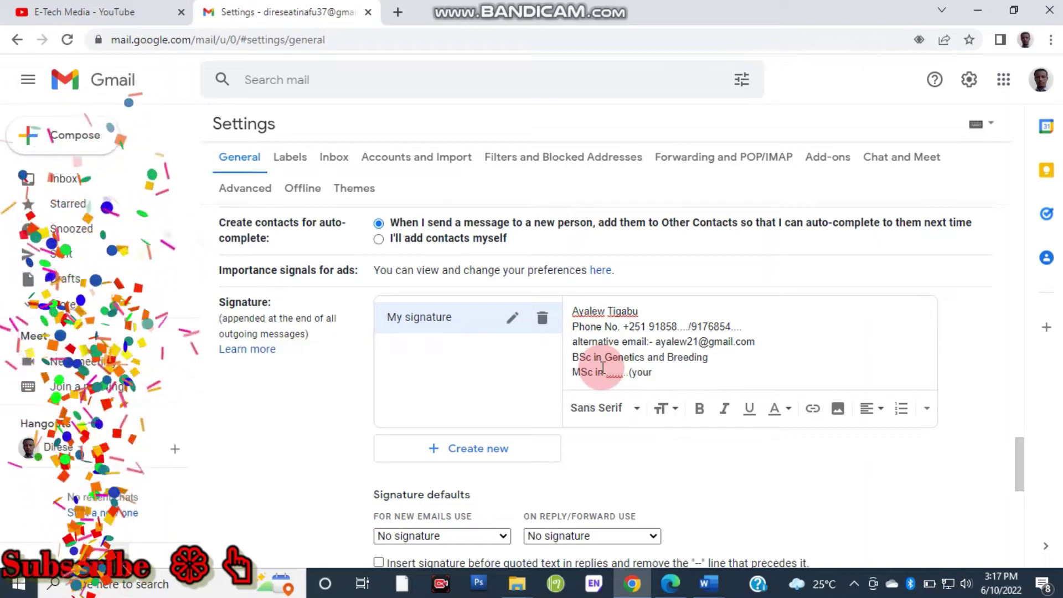
{"action": "type", "text": "spec"}
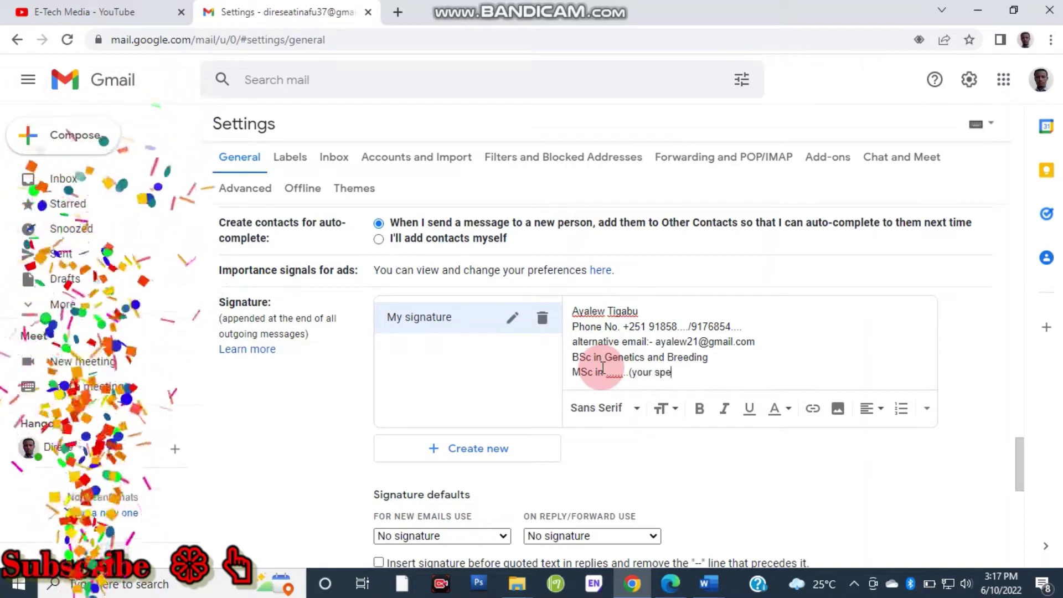
{"action": "type", "text": "ia"}
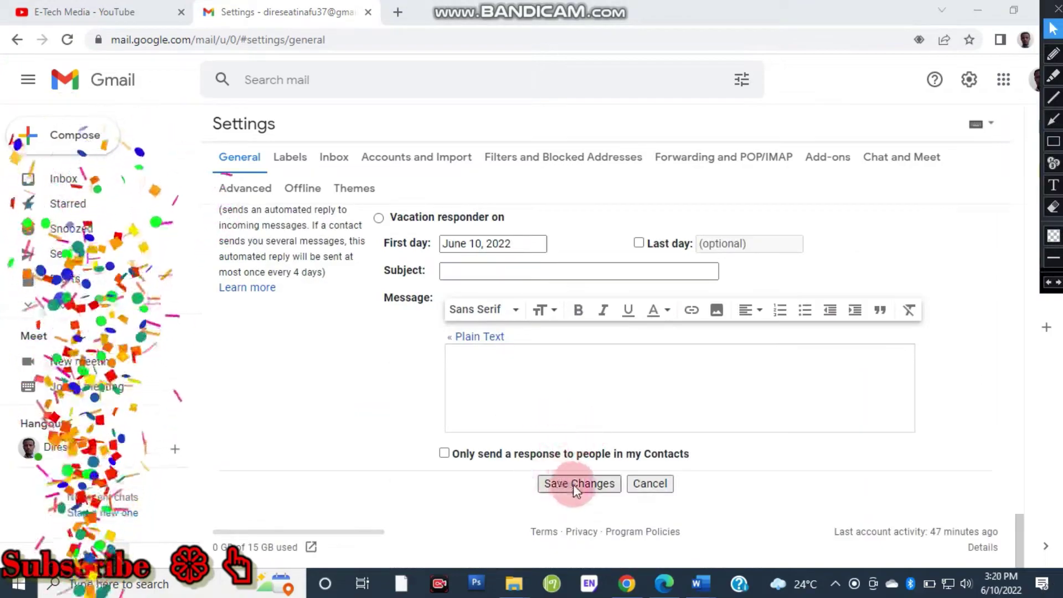
{"action": "left_click", "coordinate": [588, 483]}
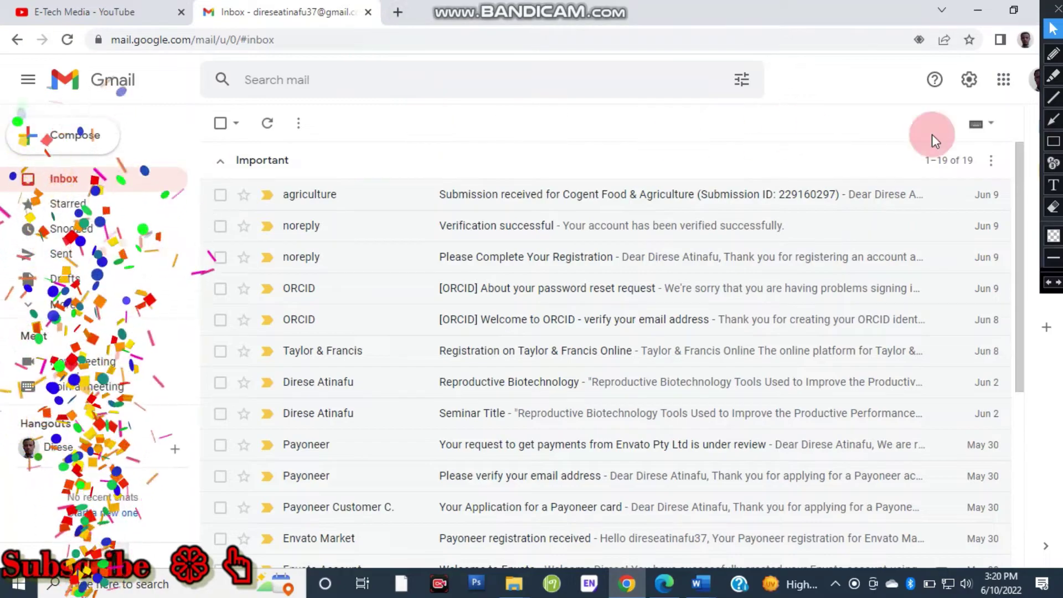
{"action": "left_click", "coordinate": [1053, 186]}
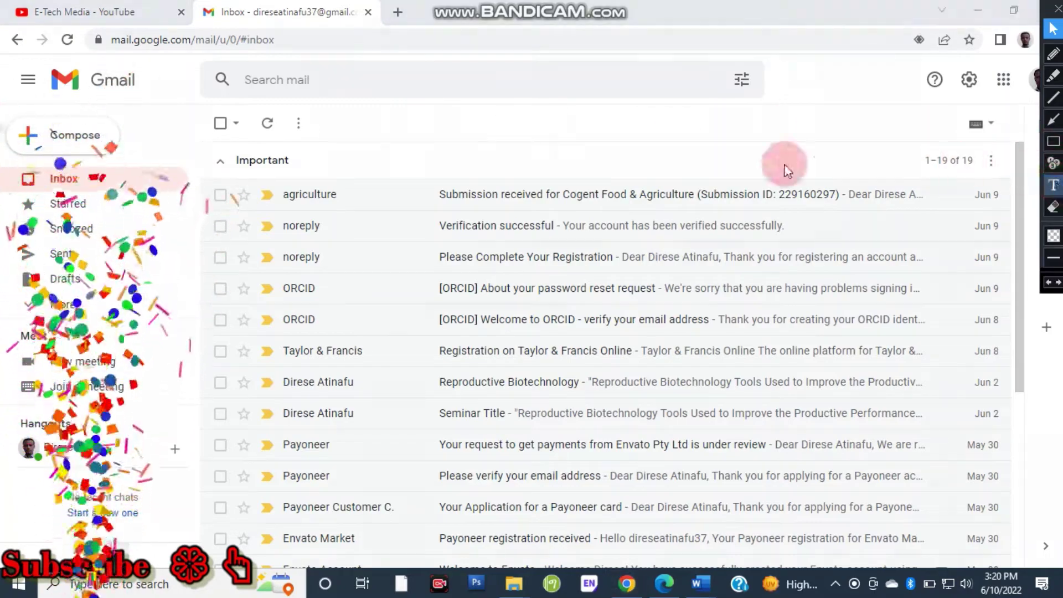
{"action": "left_click", "coordinate": [365, 122]}
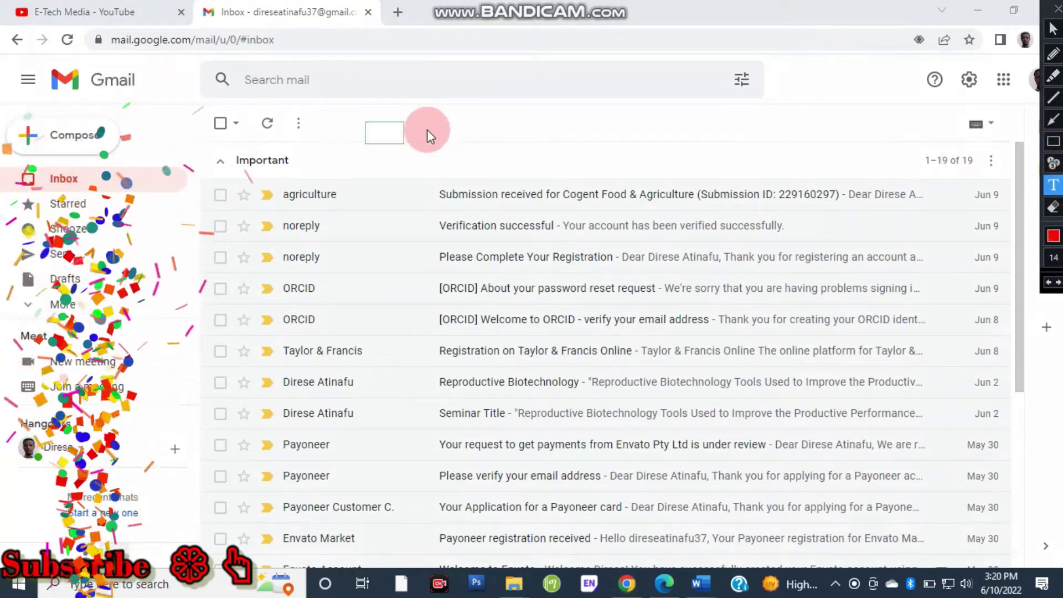
{"action": "type", "text": "Let Us"}
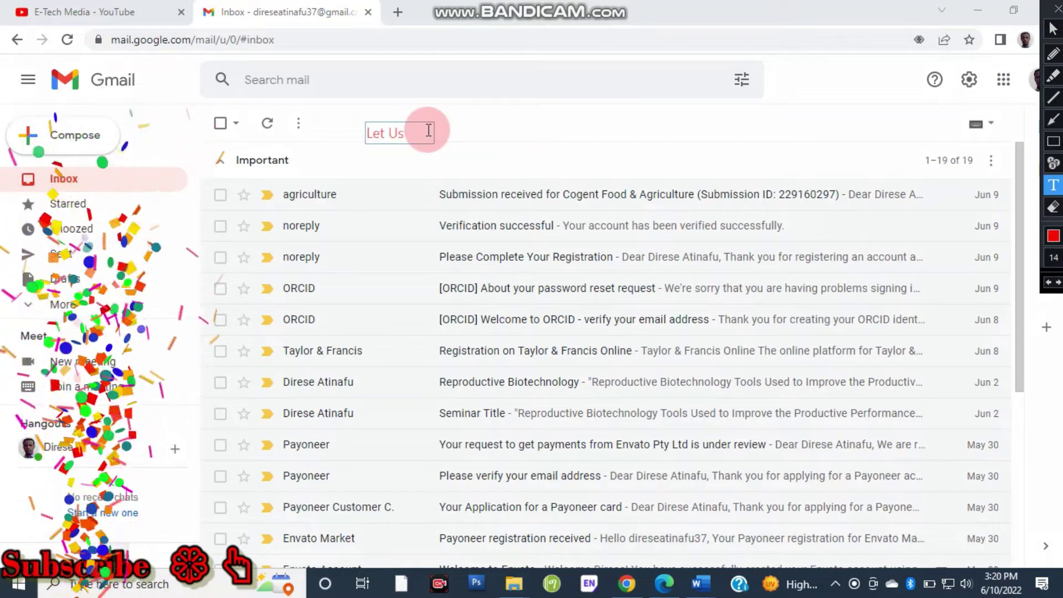
{"action": "type", "text": " Check"}
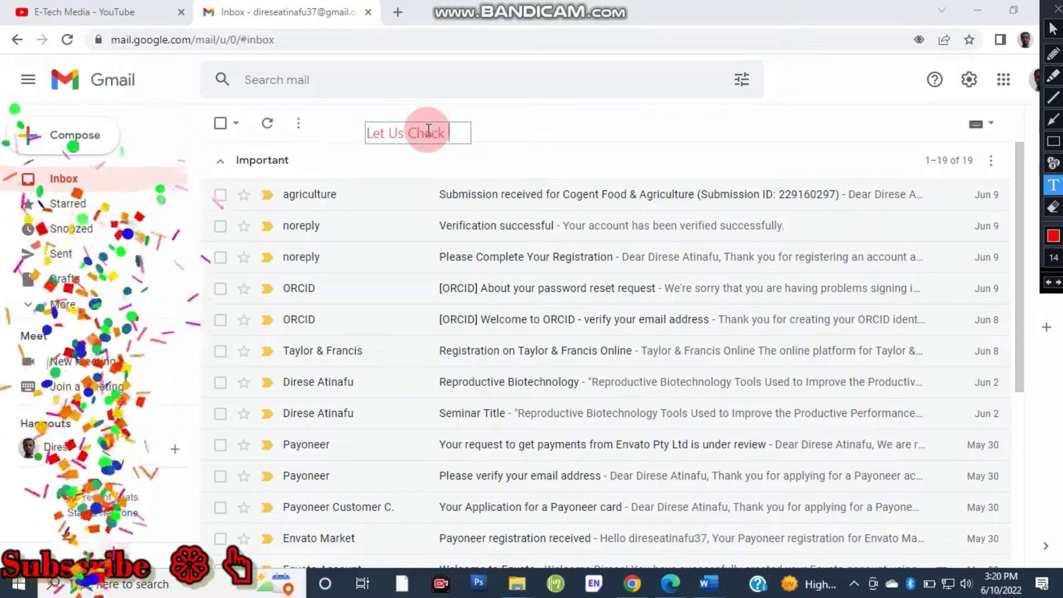
{"action": "type", "text": " Wha"}
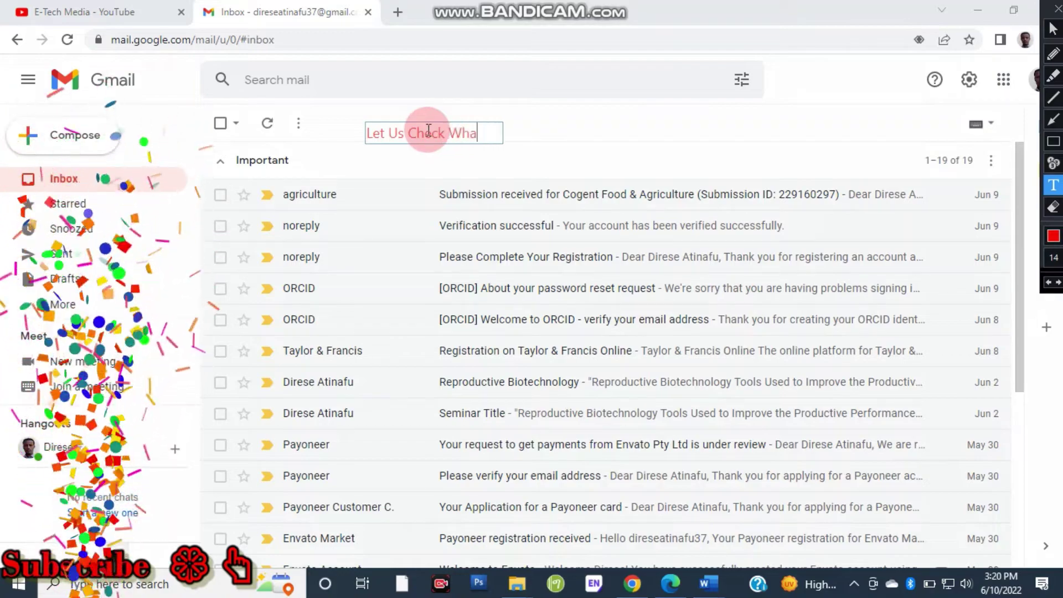
{"action": "type", "text": "t Happe"}
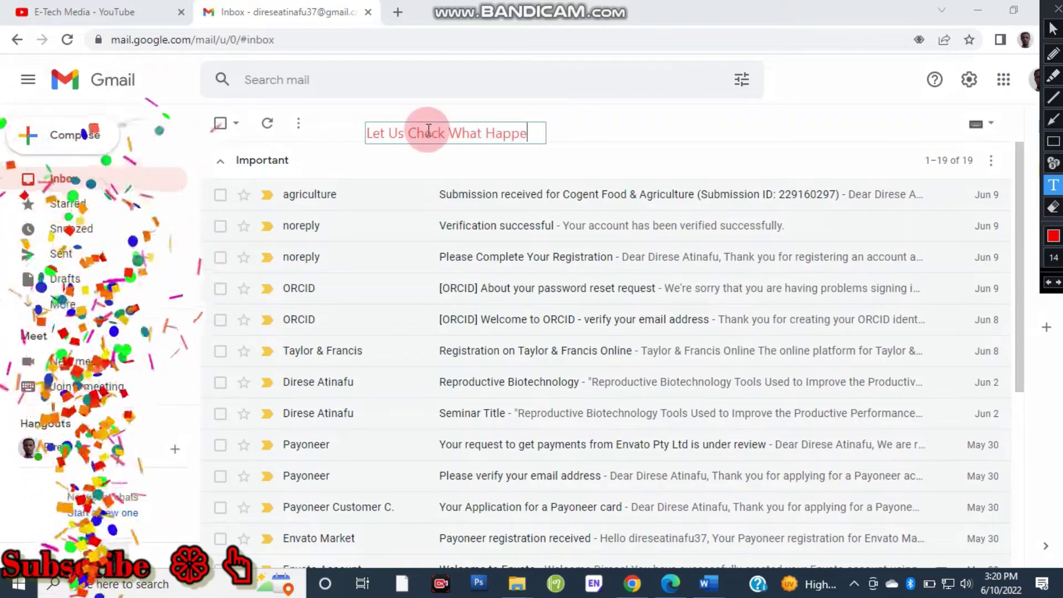
{"action": "type", "text": "n When"}
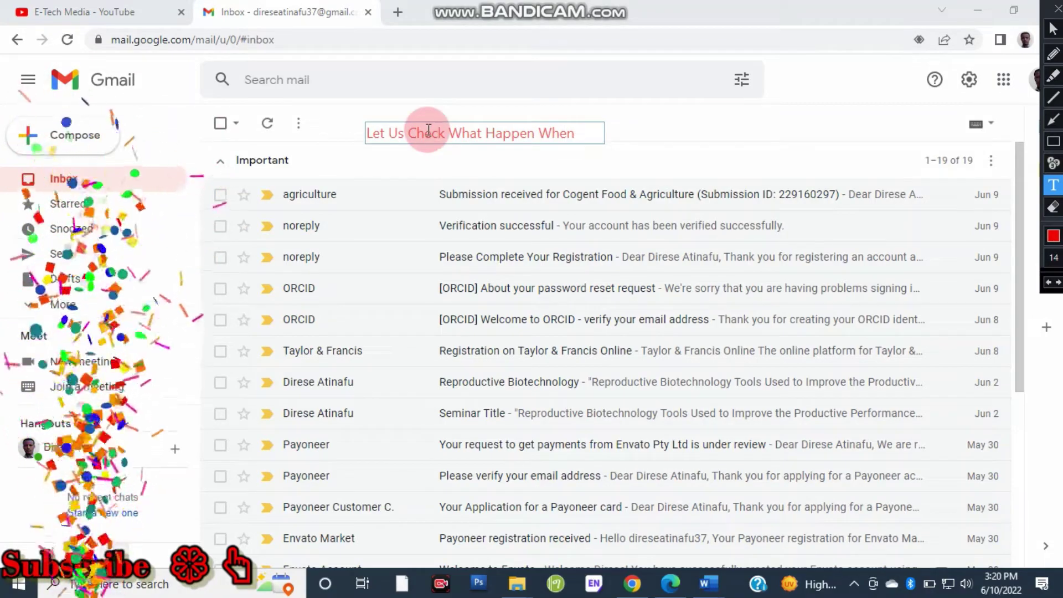
{"action": "type", "text": " You S"}
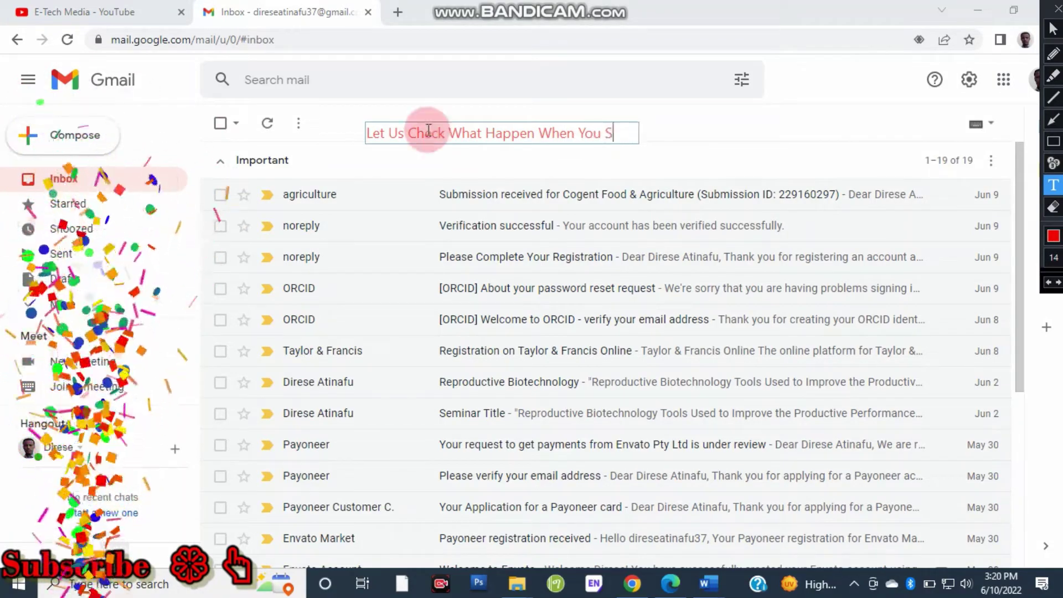
{"action": "type", "text": "end A"}
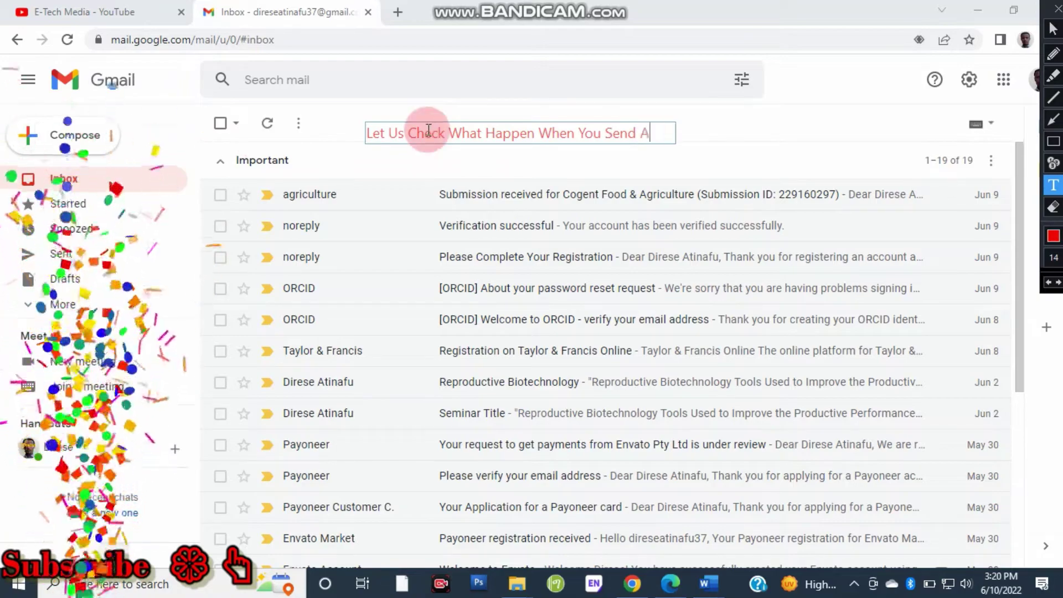
{"action": "type", "text": " me"}
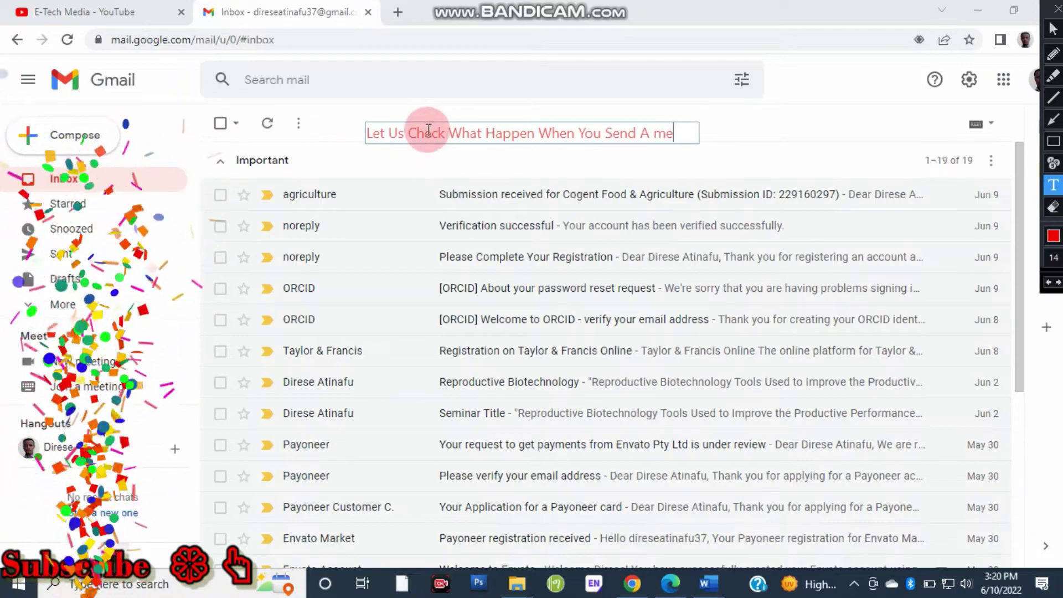
{"action": "type", "text": "ssage"}
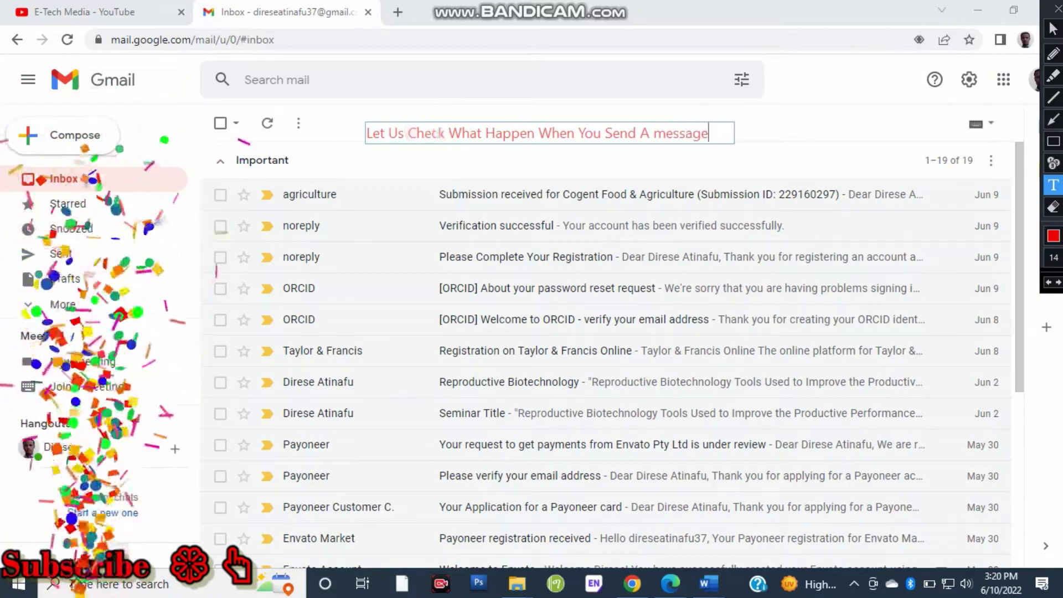
{"action": "left_click", "coordinate": [428, 131]}
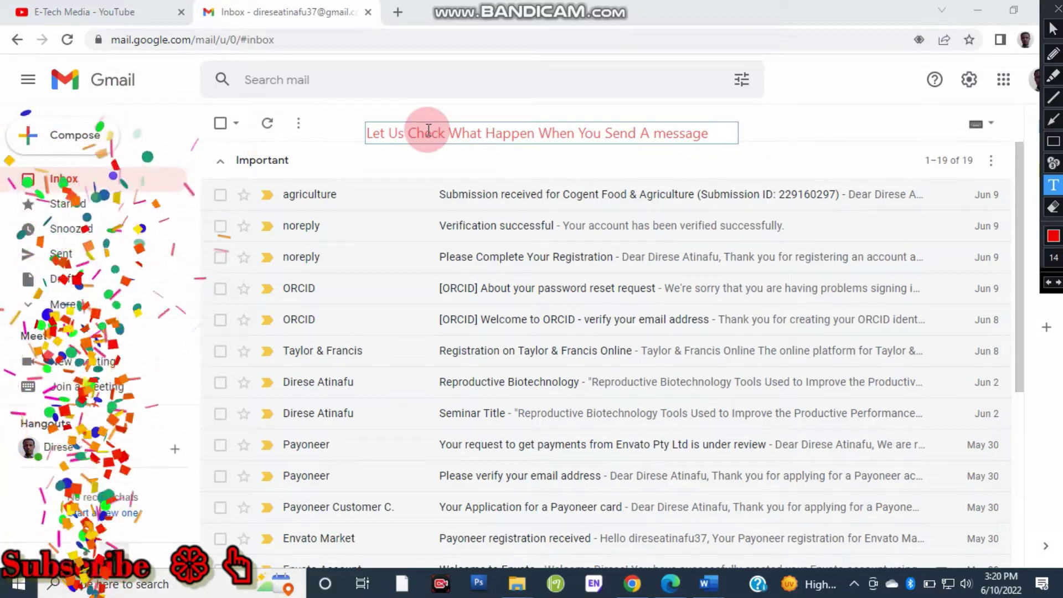
{"action": "type", "text": "to on"}
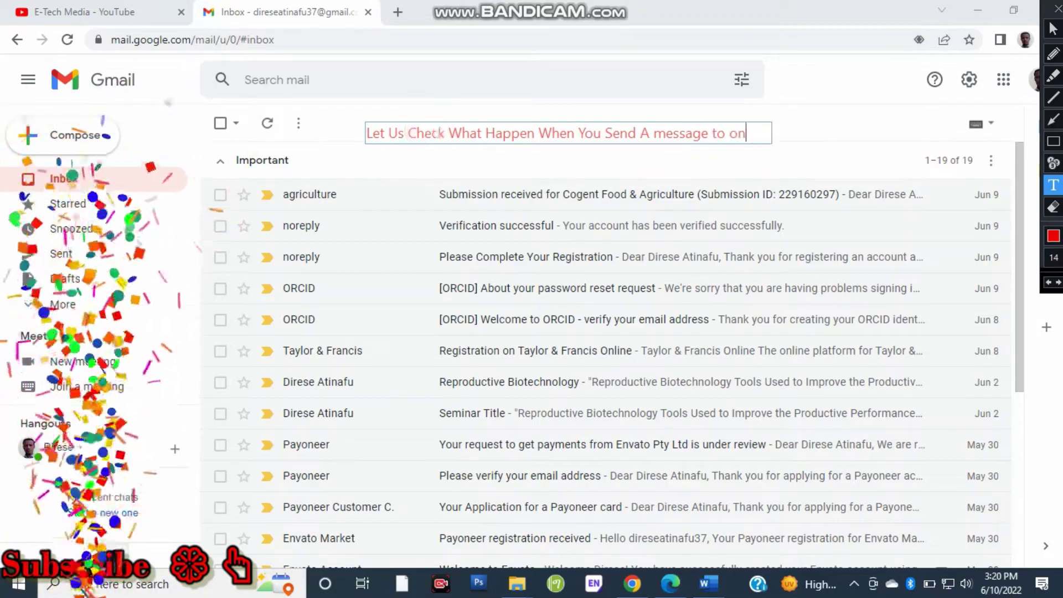
{"action": "type", "text": "e pers"}
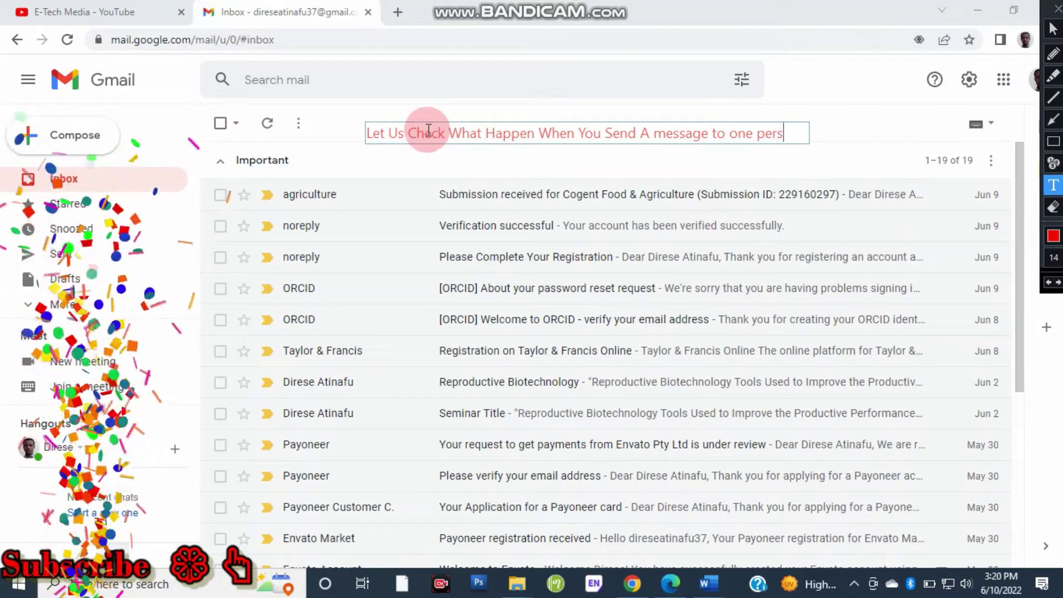
{"action": "type", "text": "on"}
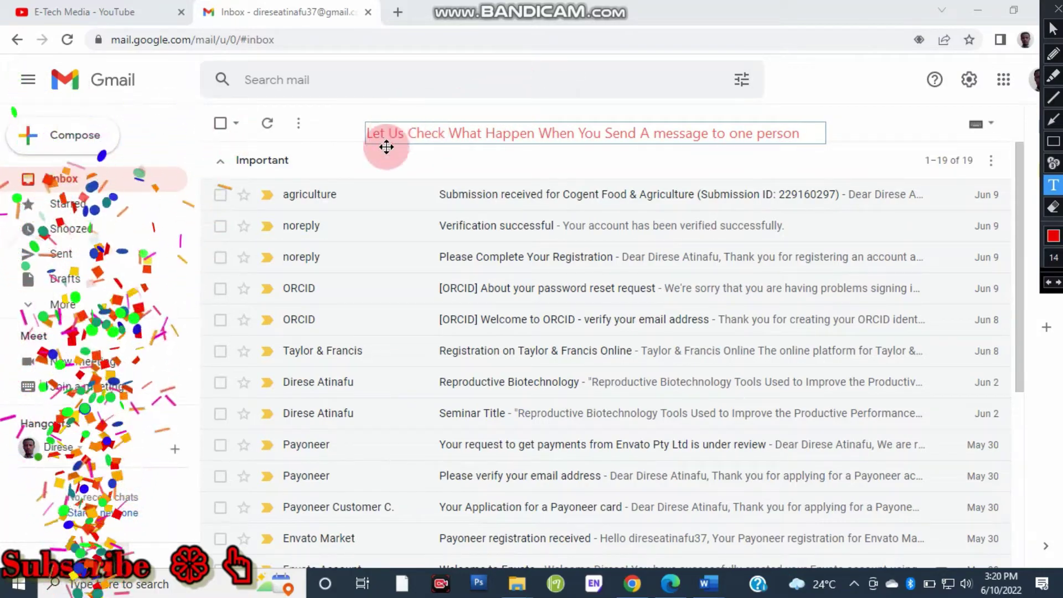
{"action": "mouse_move", "coordinate": [386, 146]}
{"action": "left_mouse_down"}
{"action": "mouse_move", "coordinate": [375, 143]}
{"action": "mouse_move", "coordinate": [397, 144]}
{"action": "mouse_move", "coordinate": [373, 155]}
{"action": "mouse_move", "coordinate": [363, 143]}
{"action": "mouse_move", "coordinate": [416, 129]}
{"action": "mouse_move", "coordinate": [398, 121]}
{"action": "left_mouse_up"}
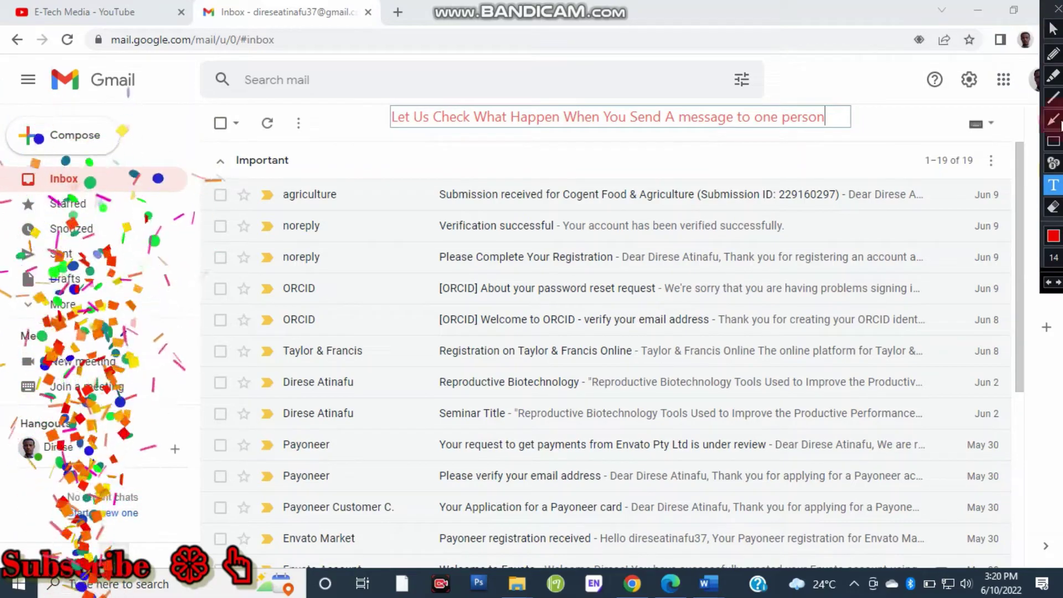
{"action": "left_click", "coordinate": [1053, 119]}
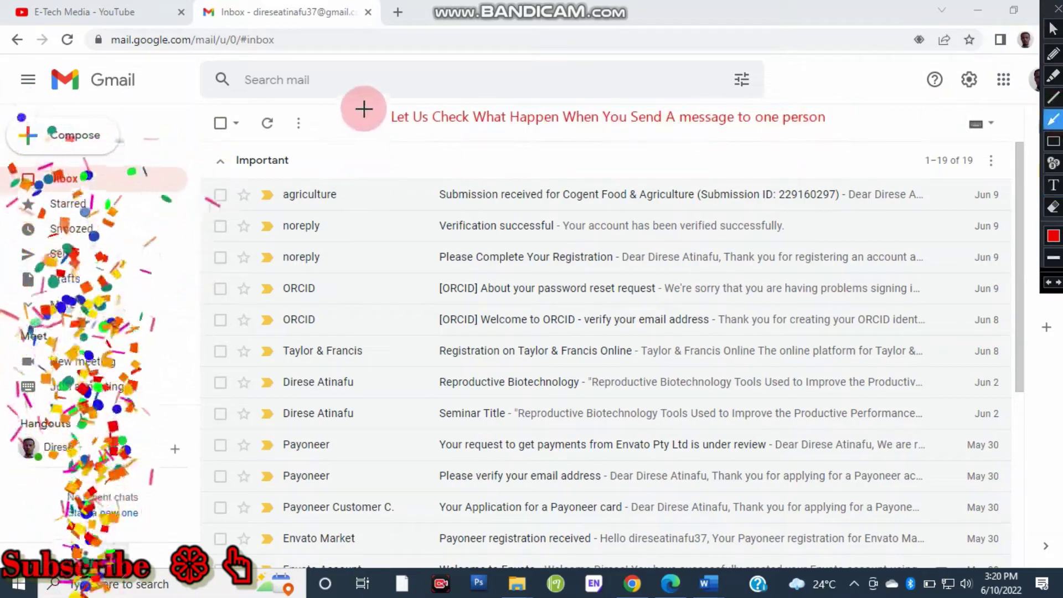
{"action": "left_click", "coordinate": [1053, 141]}
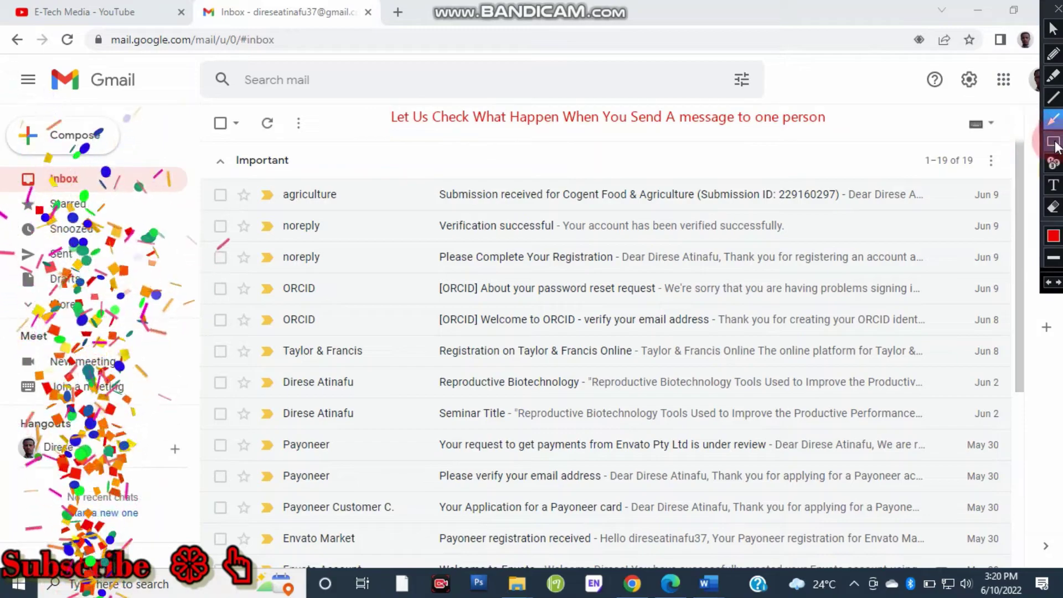
{"action": "mouse_move", "coordinate": [374, 95]}
{"action": "left_mouse_down"}
{"action": "mouse_move", "coordinate": [379, 126]}
{"action": "mouse_move", "coordinate": [878, 150]}
{"action": "left_mouse_up"}
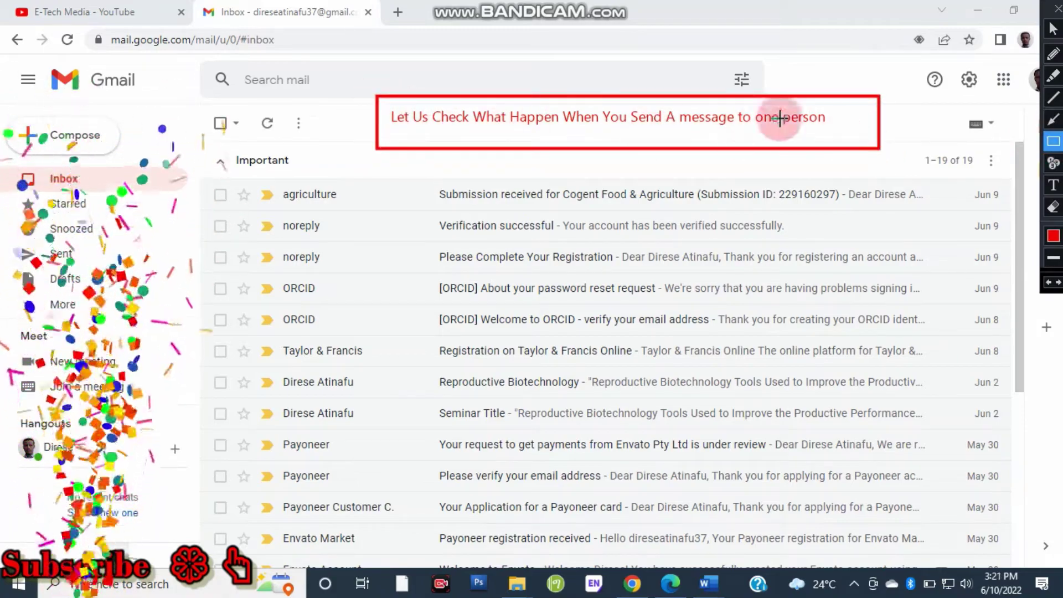
{"action": "left_click", "coordinate": [1053, 29]}
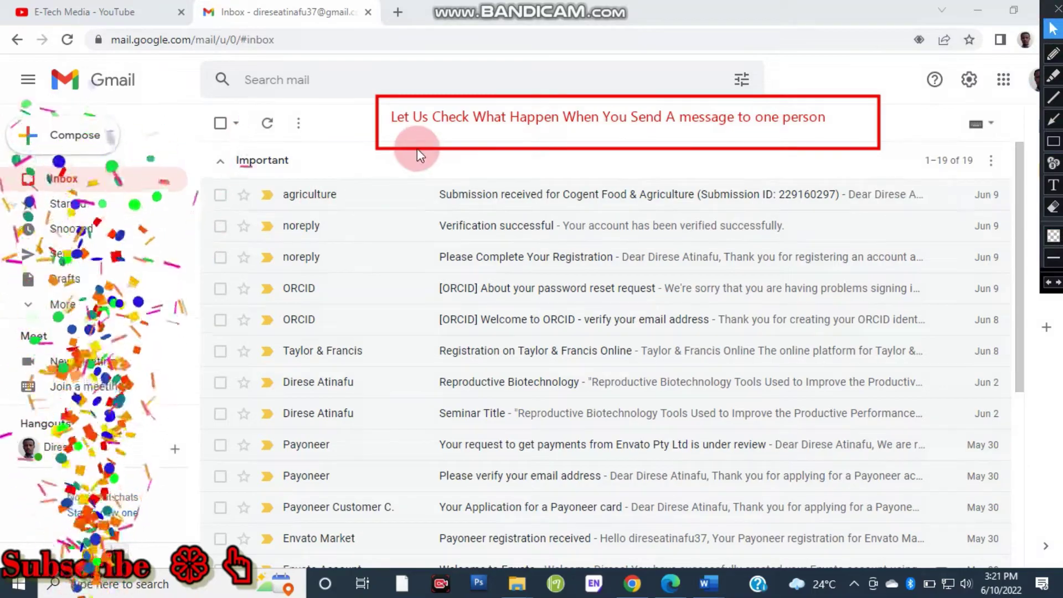
{"action": "left_click", "coordinate": [1053, 141]}
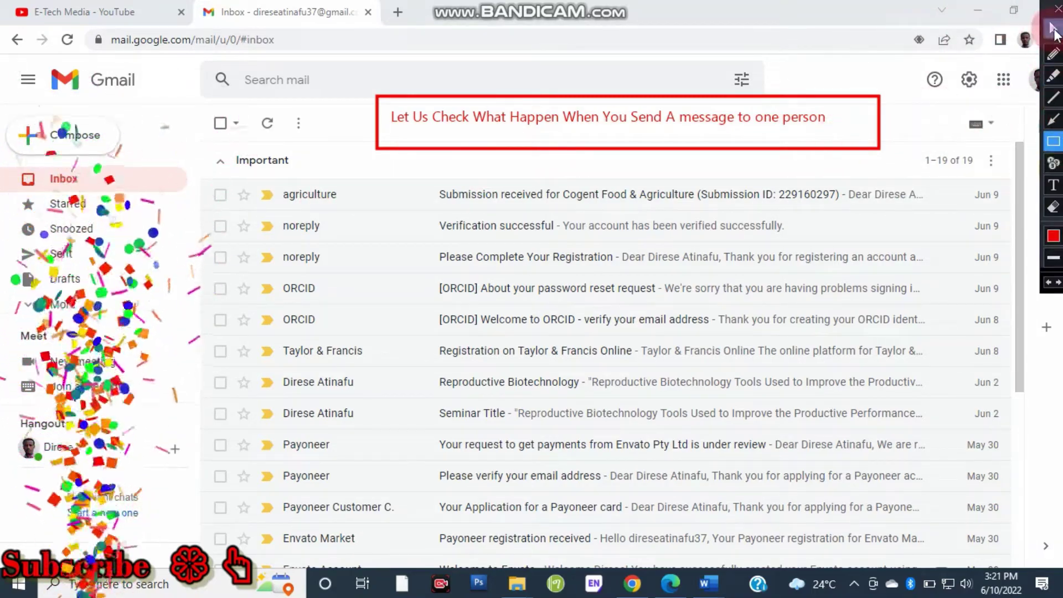
{"action": "left_click", "coordinate": [1054, 28]}
{"action": "key", "text": "Escape"}
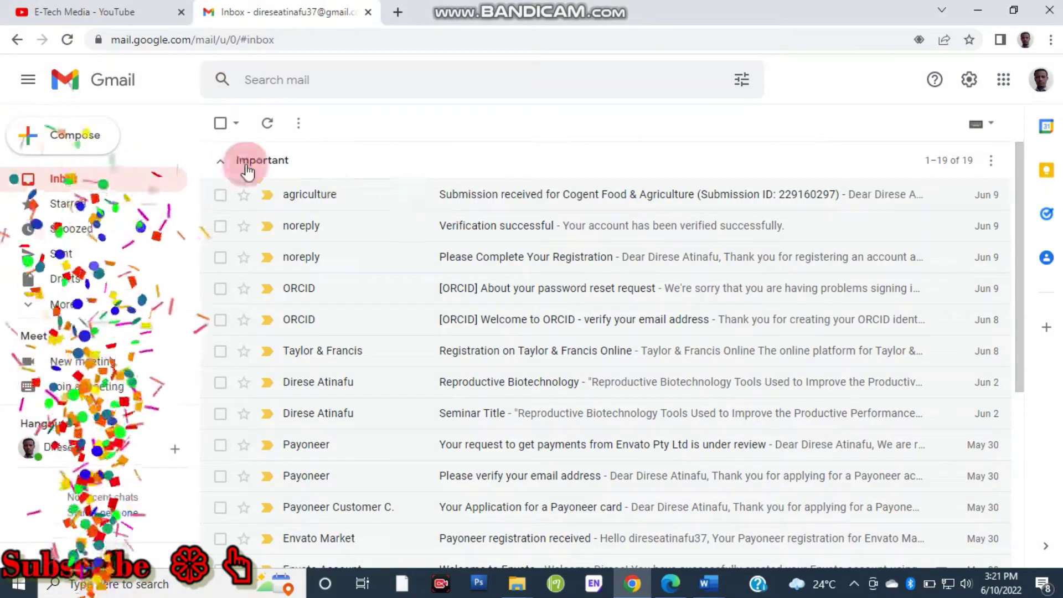
- Compose a new message to the suggested recipient's email address with the subject "check" and the body text "hello sir"
{"action": "left_click", "coordinate": [51, 139]}
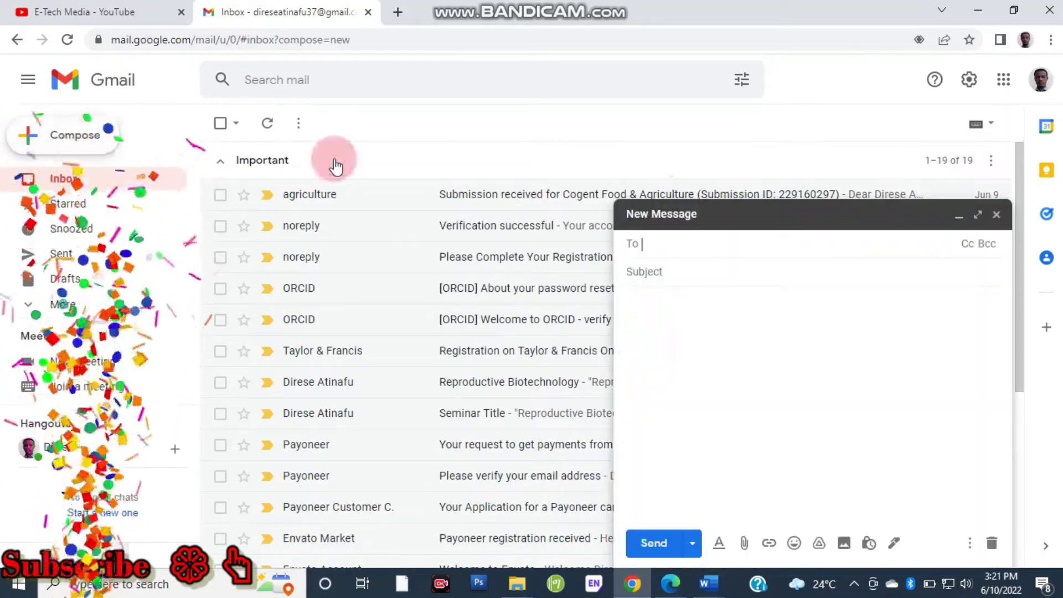
{"action": "type", "text": "e"}
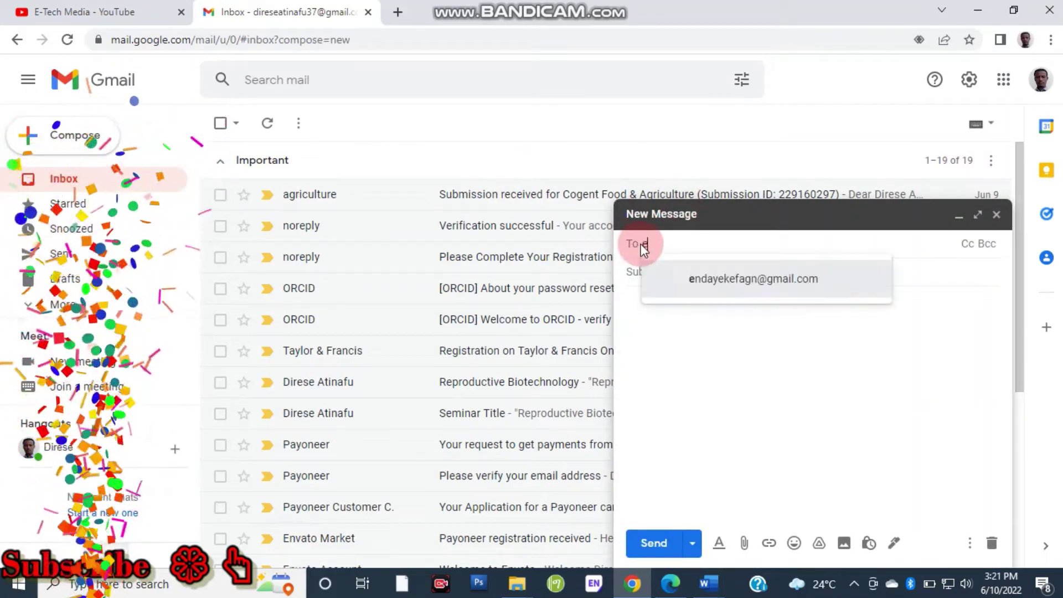
{"action": "type", "text": "n"}
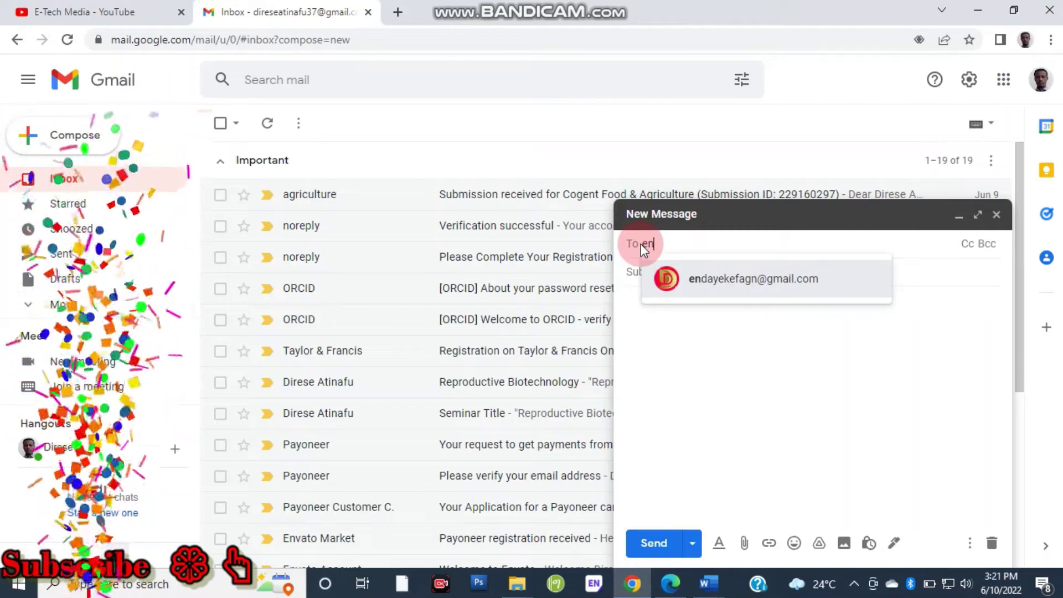
{"action": "left_click", "coordinate": [723, 288]}
{"action": "left_click", "coordinate": [690, 276]}
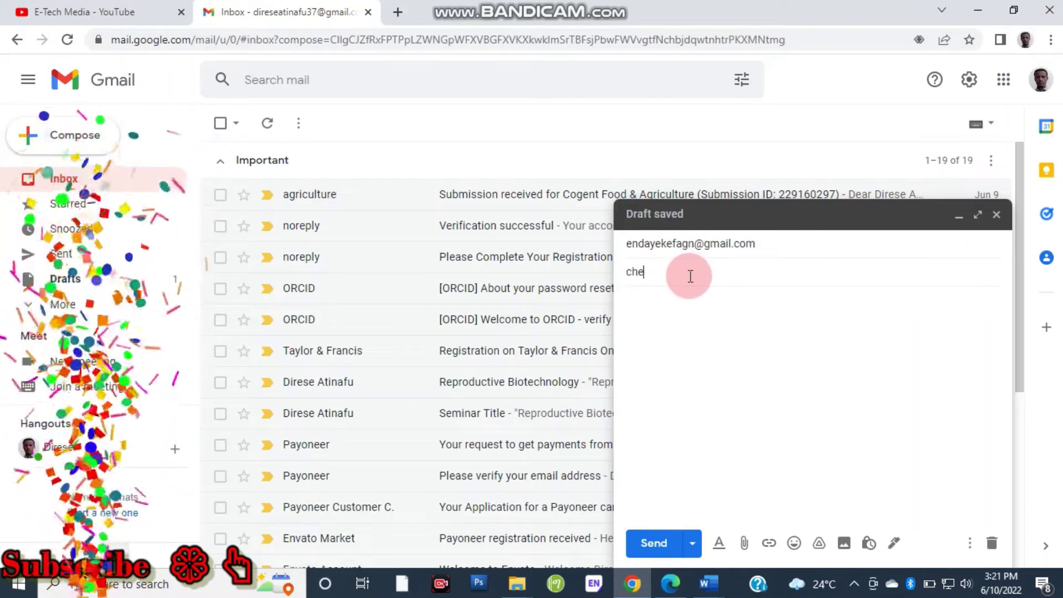
{"action": "type", "text": "chek"}
{"action": "type", "text": "ck"}
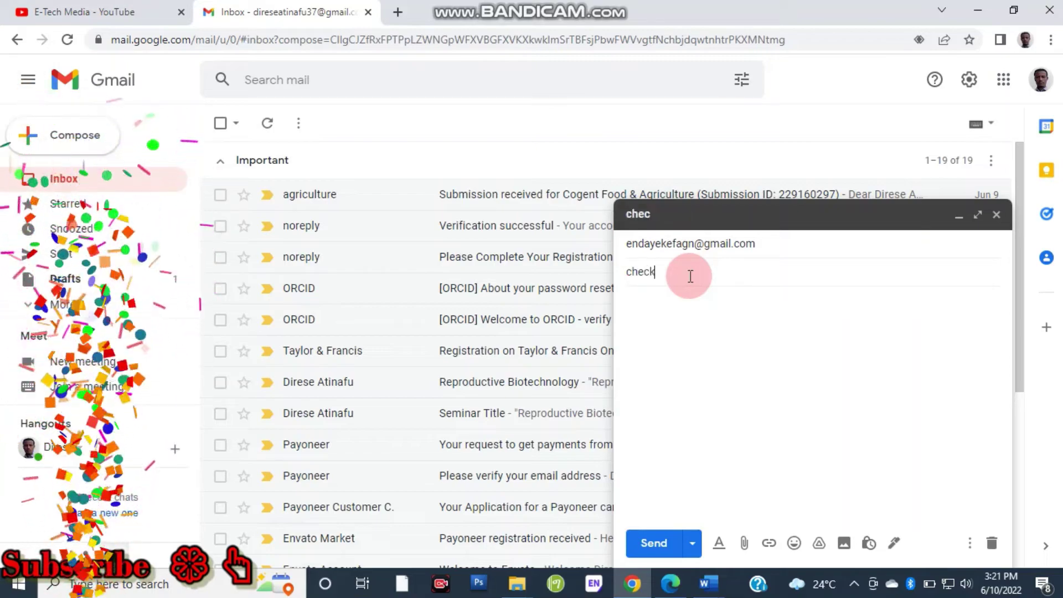
{"action": "left_click", "coordinate": [679, 319]}
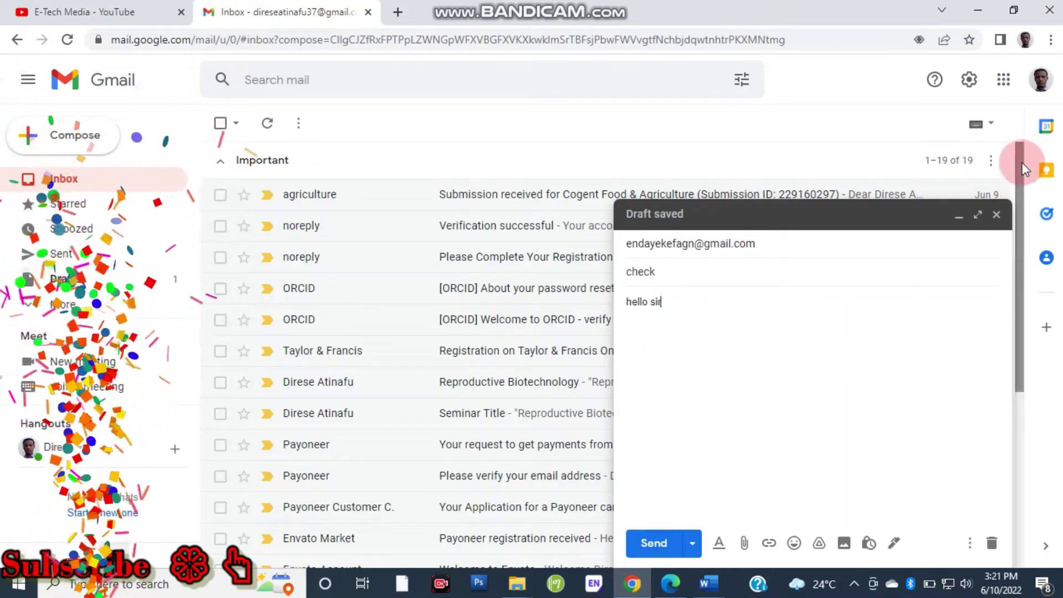
{"action": "mouse_move", "coordinate": [1058, 173]}
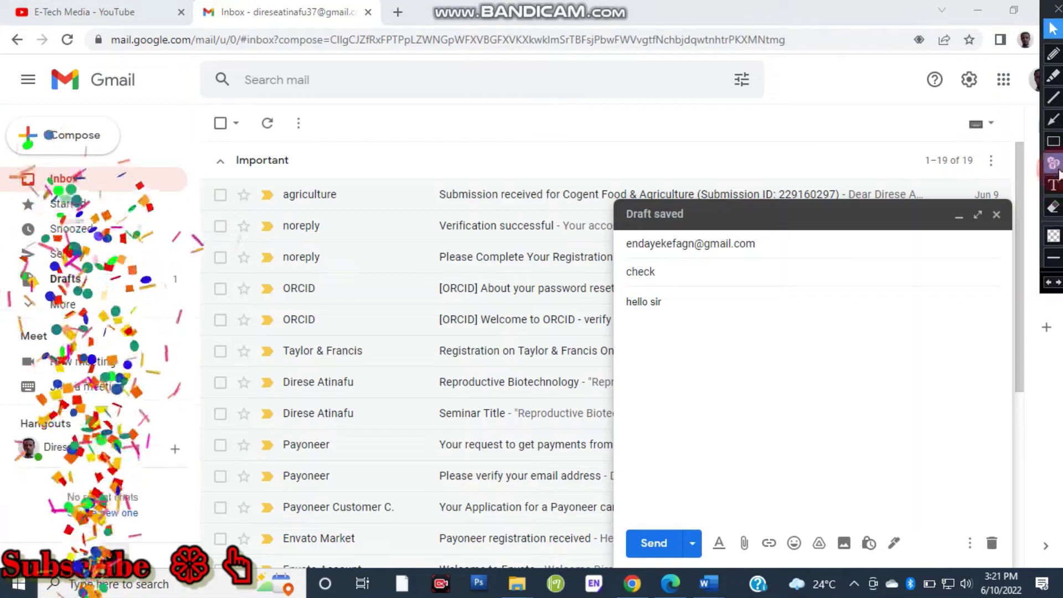
{"action": "left_click", "coordinate": [1053, 142]}
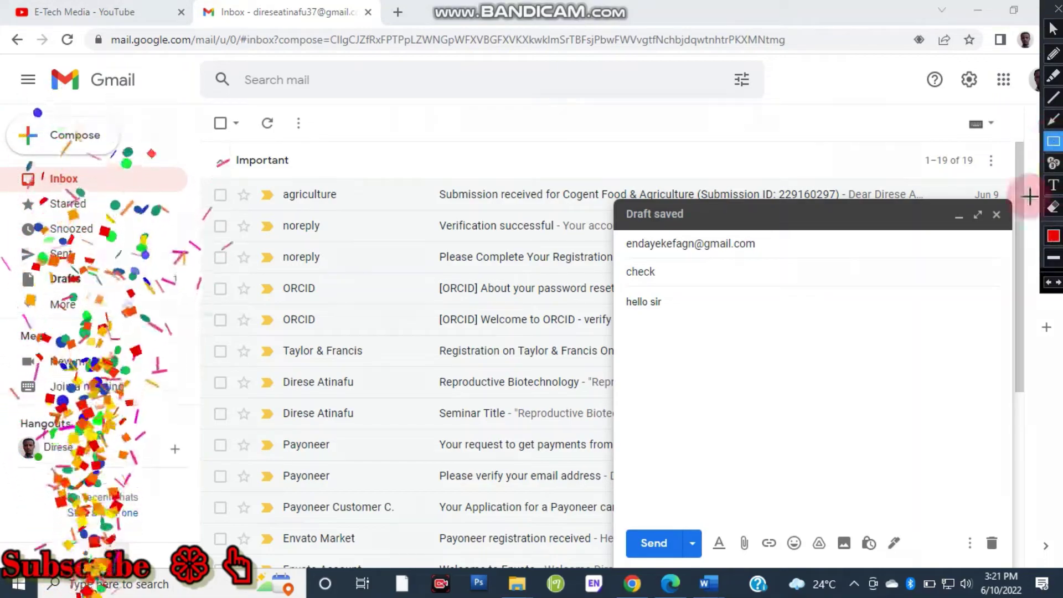
{"action": "left_click", "coordinate": [1053, 28]}
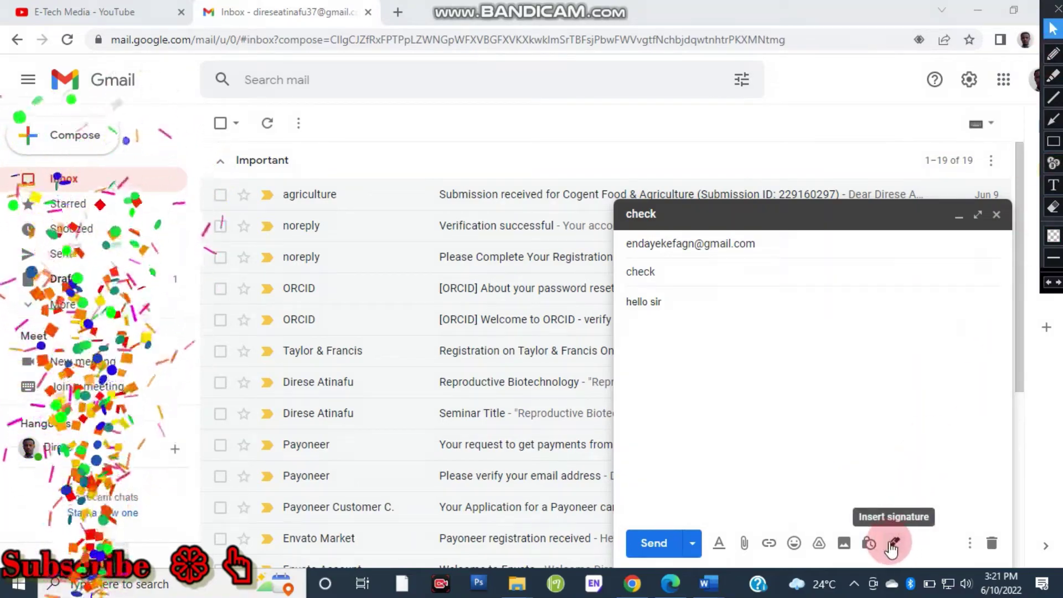
{"action": "left_click", "coordinate": [1053, 141]}
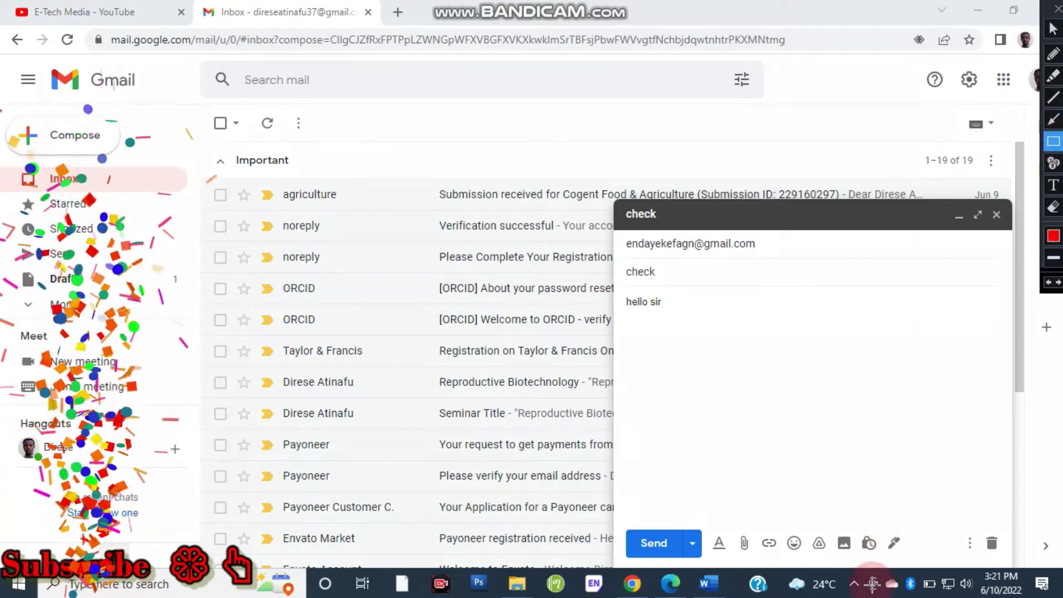
{"action": "mouse_move", "coordinate": [873, 527]}
{"action": "left_mouse_down"}
{"action": "mouse_move", "coordinate": [941, 566]}
{"action": "mouse_move", "coordinate": [934, 560]}
{"action": "left_mouse_up"}
{"action": "left_click", "coordinate": [1053, 119]}
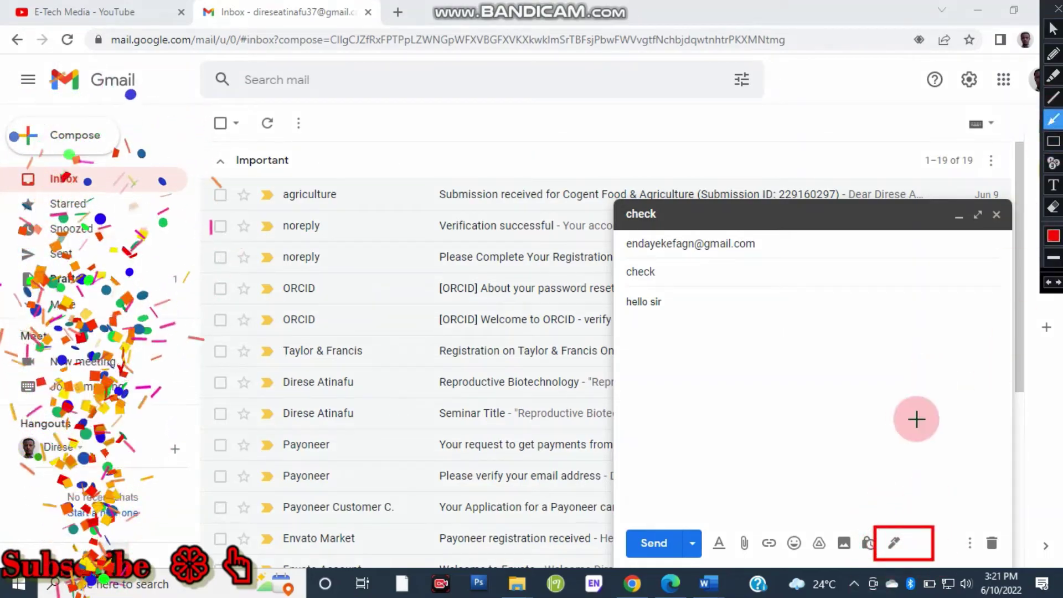
{"action": "mouse_move", "coordinate": [916, 419]}
{"action": "left_mouse_down"}
{"action": "mouse_move", "coordinate": [901, 530]}
{"action": "mouse_move", "coordinate": [905, 517]}
{"action": "left_mouse_up"}
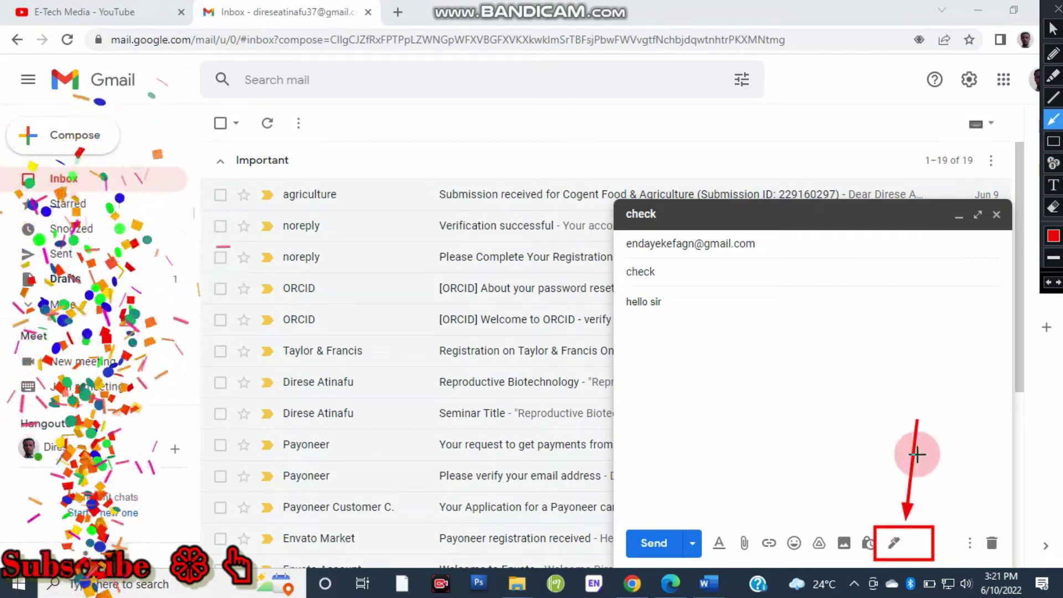
{"action": "key", "text": "Escape"}
- Insert the saved signature "My signature" into the "check" message
{"action": "left_click", "coordinate": [893, 544]}
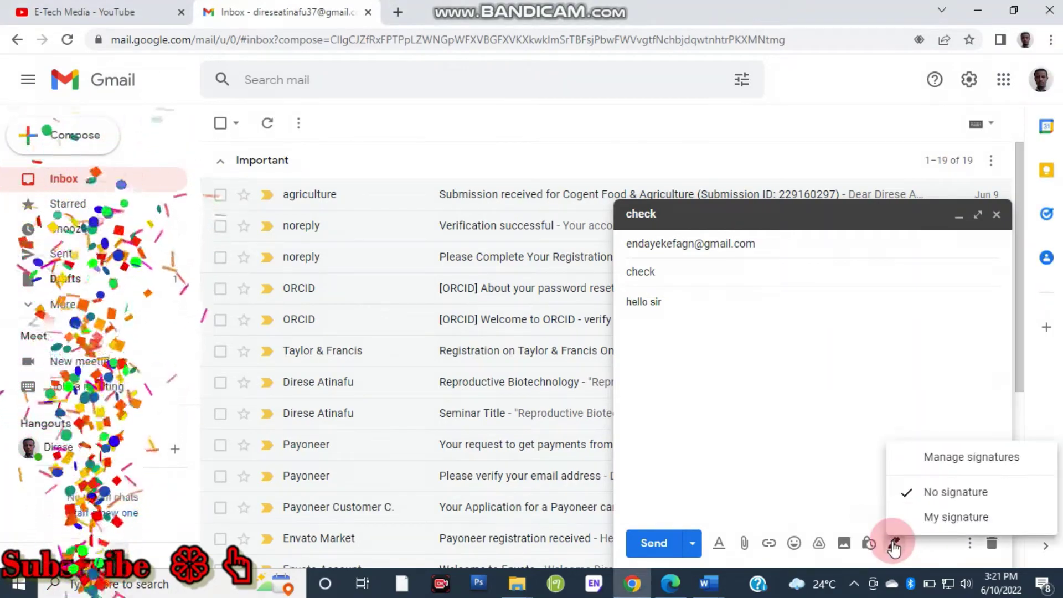
{"action": "left_click", "coordinate": [959, 494]}
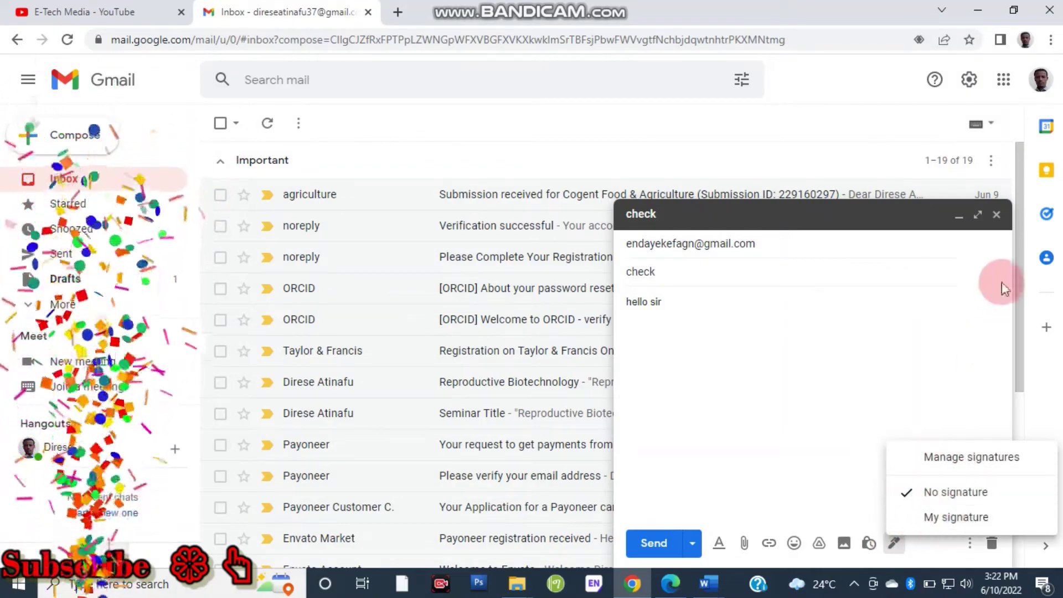
{"action": "key", "text": "ctrl+alt+d"}
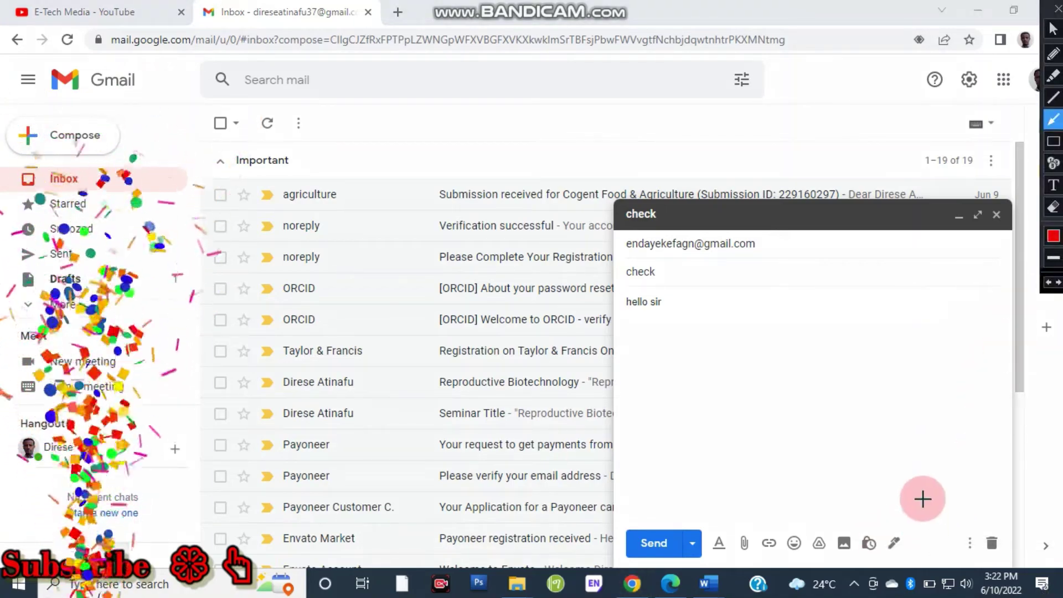
{"action": "key", "text": "ctrl+alt+d"}
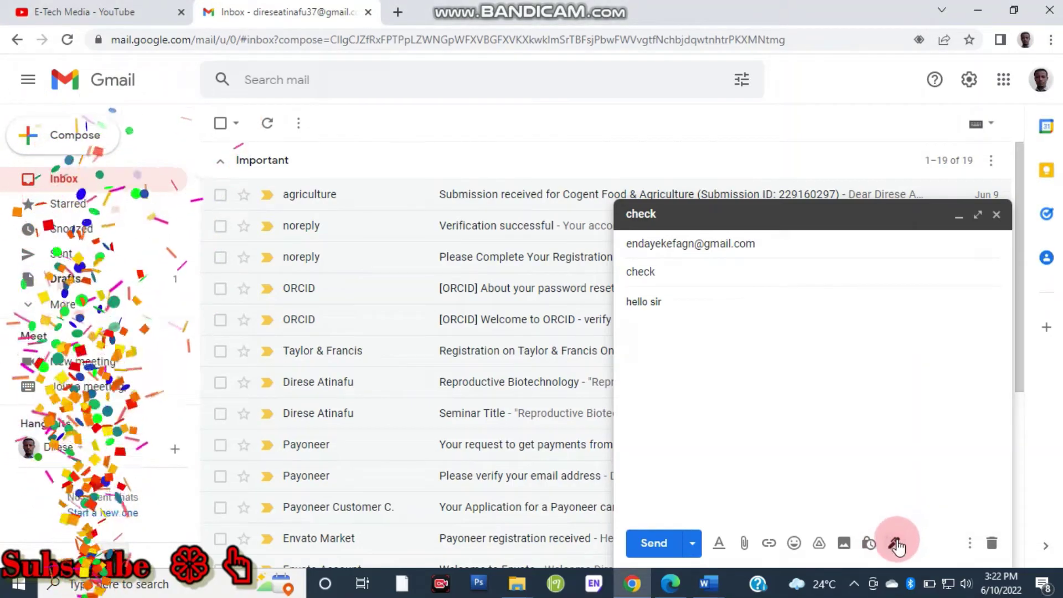
{"action": "left_click", "coordinate": [893, 542]}
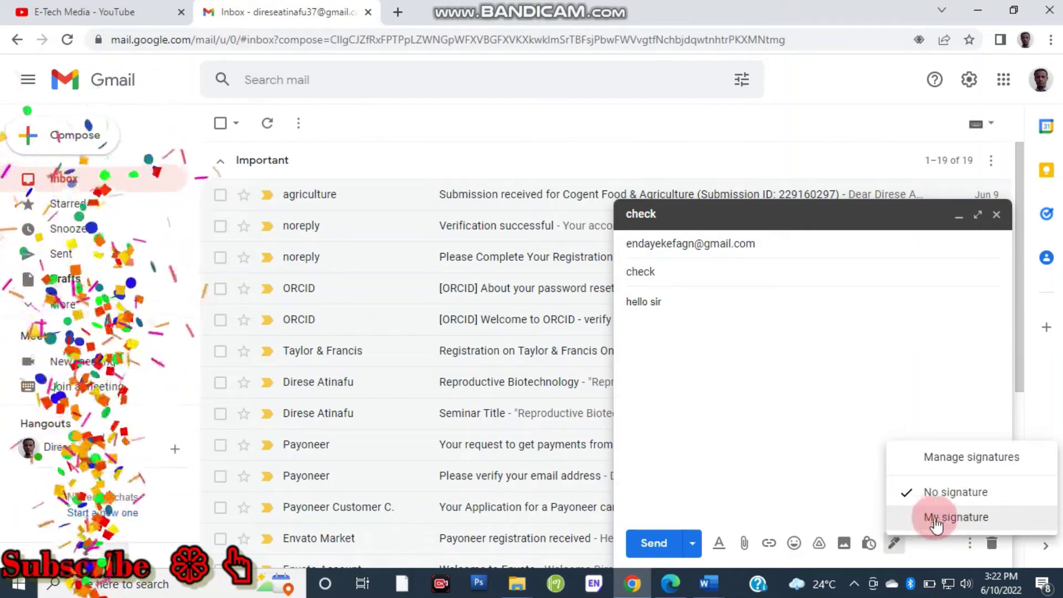
{"action": "left_click", "coordinate": [913, 520]}
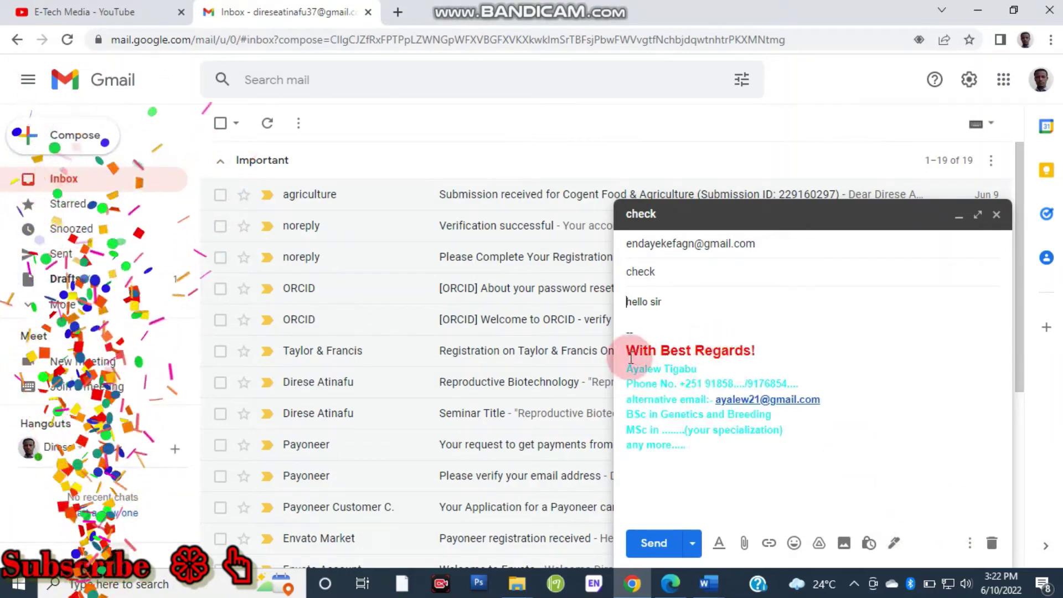
- Review the inserted signature block and send the "check" message
{"action": "left_click_drag", "start_coordinate": [629, 349], "coordinate": [806, 434]}
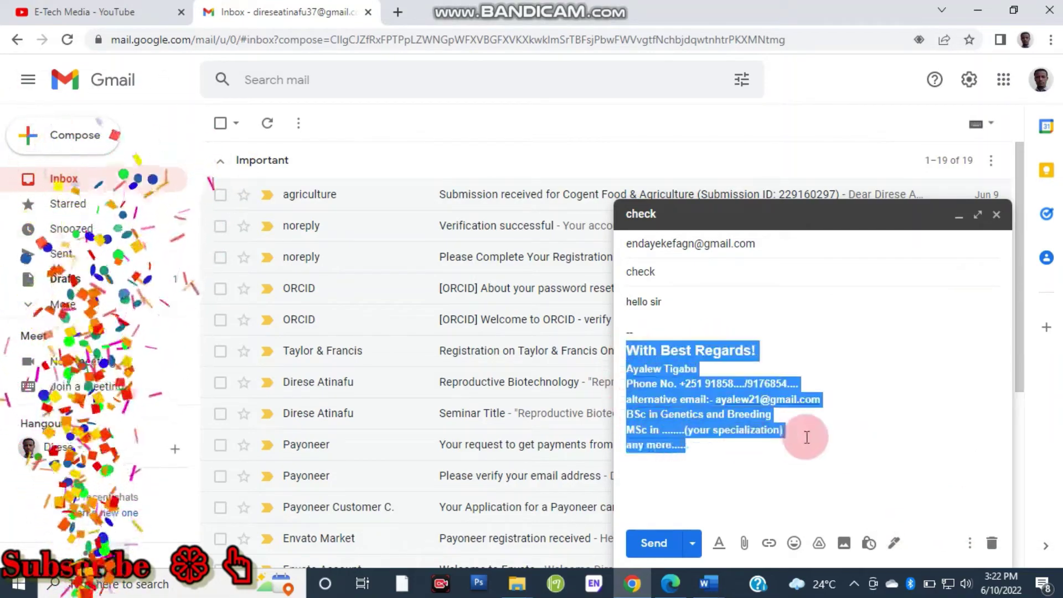
{"action": "left_click", "coordinate": [821, 337]}
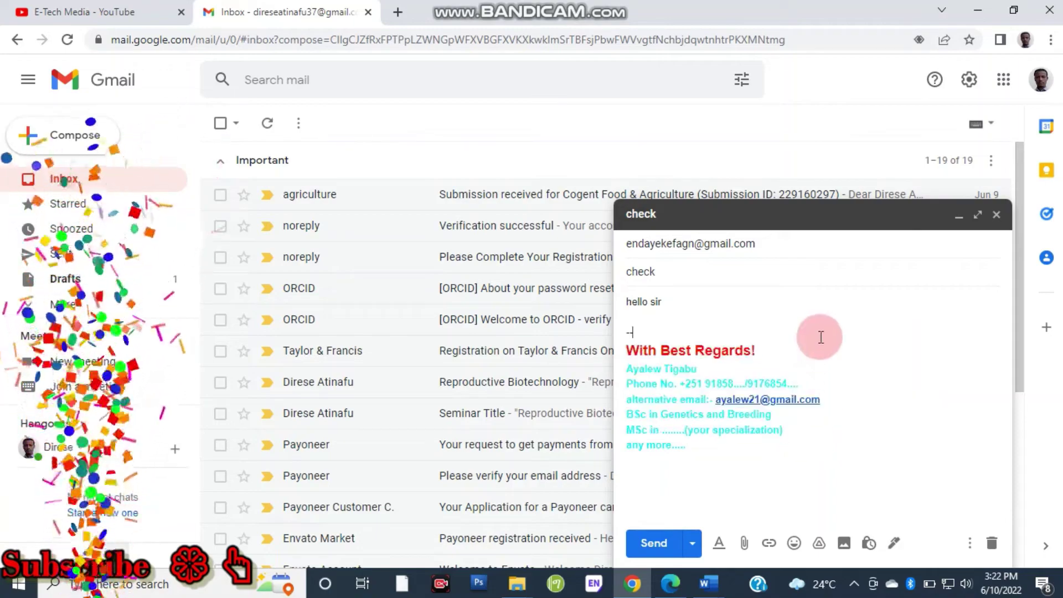
{"action": "left_click", "coordinate": [653, 544]}
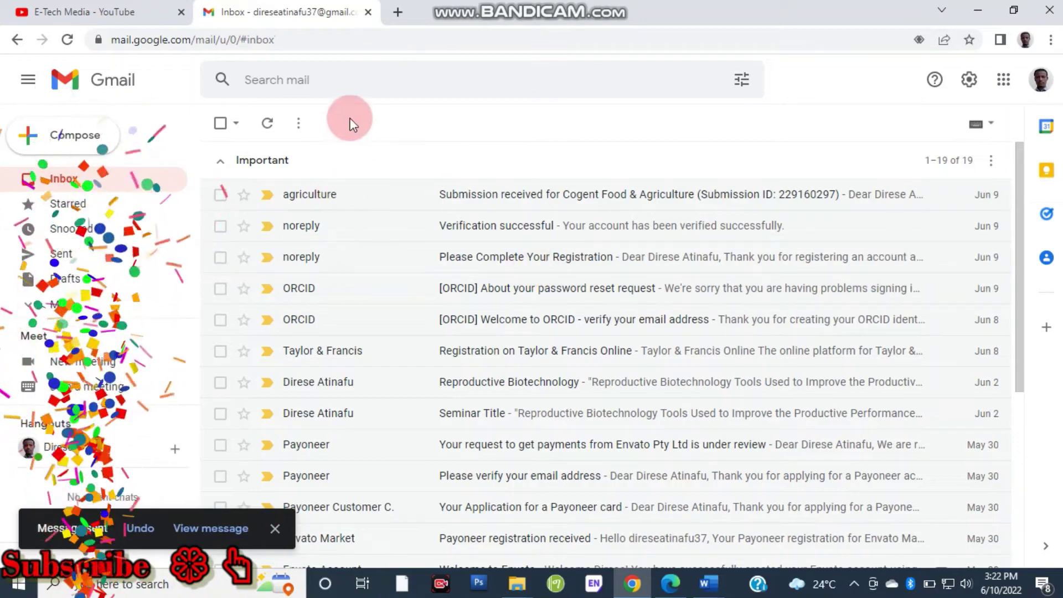
- Switch to the recipient's Gmail inbox in Microsoft Edge and refresh the message list to fetch new mail
{"action": "left_click", "coordinate": [670, 584]}
{"action": "left_click", "coordinate": [284, 7]}
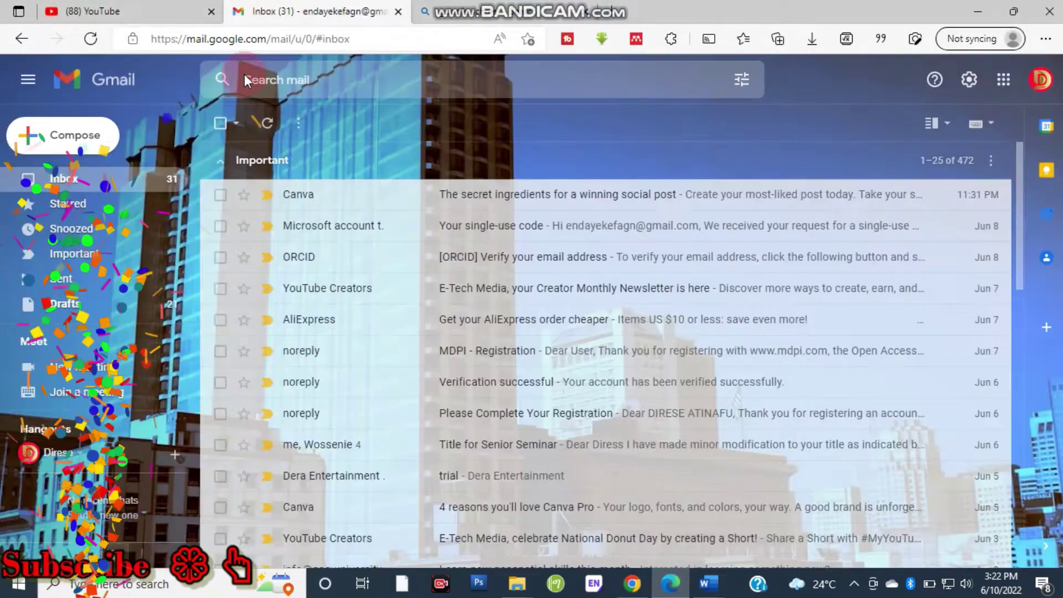
{"action": "left_click", "coordinate": [268, 126]}
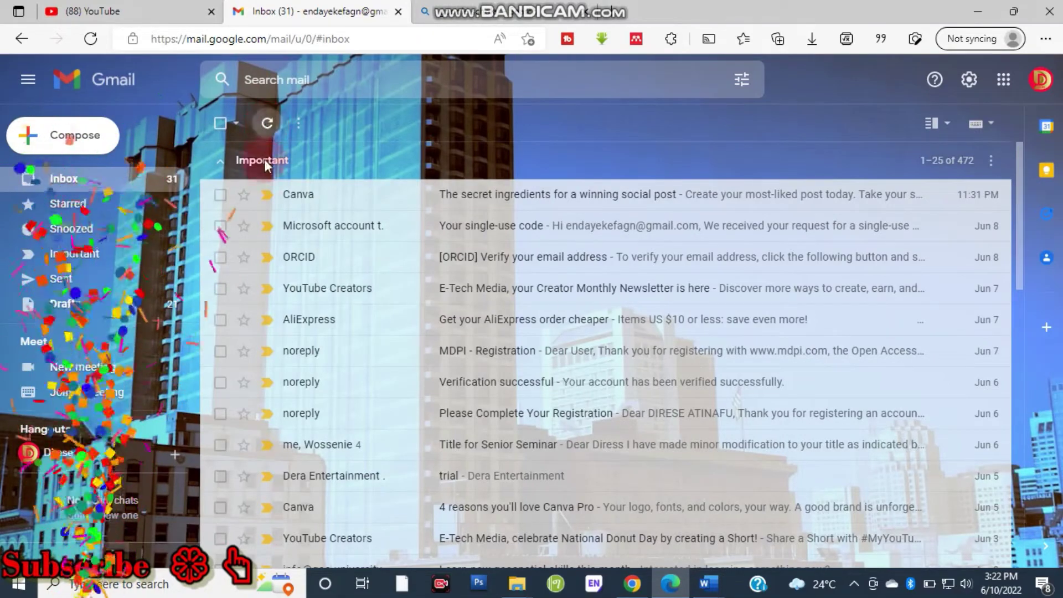
{"action": "left_click", "coordinate": [268, 124]}
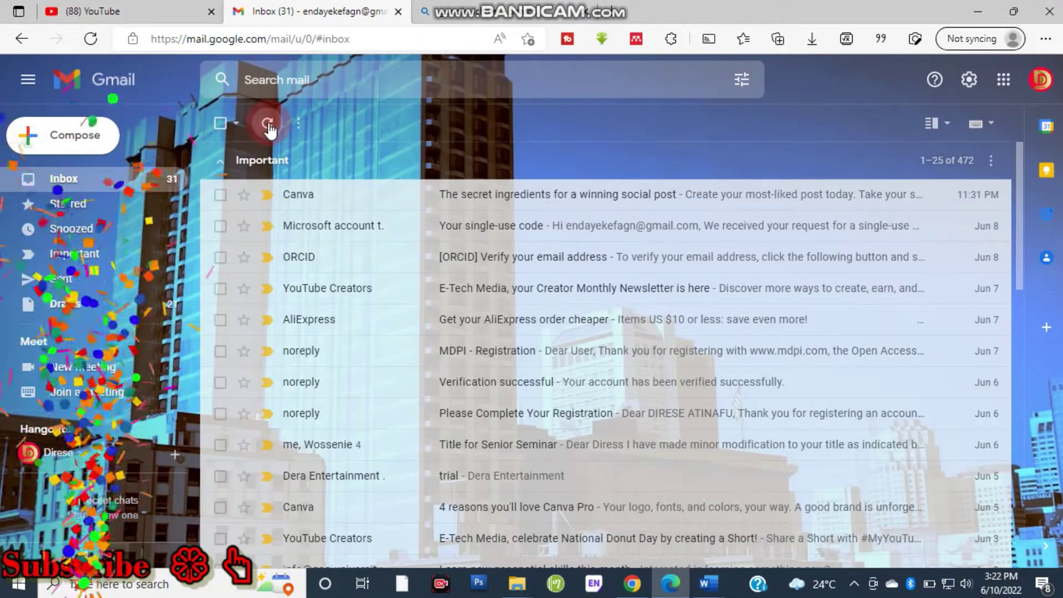
{"action": "left_click", "coordinate": [269, 125]}
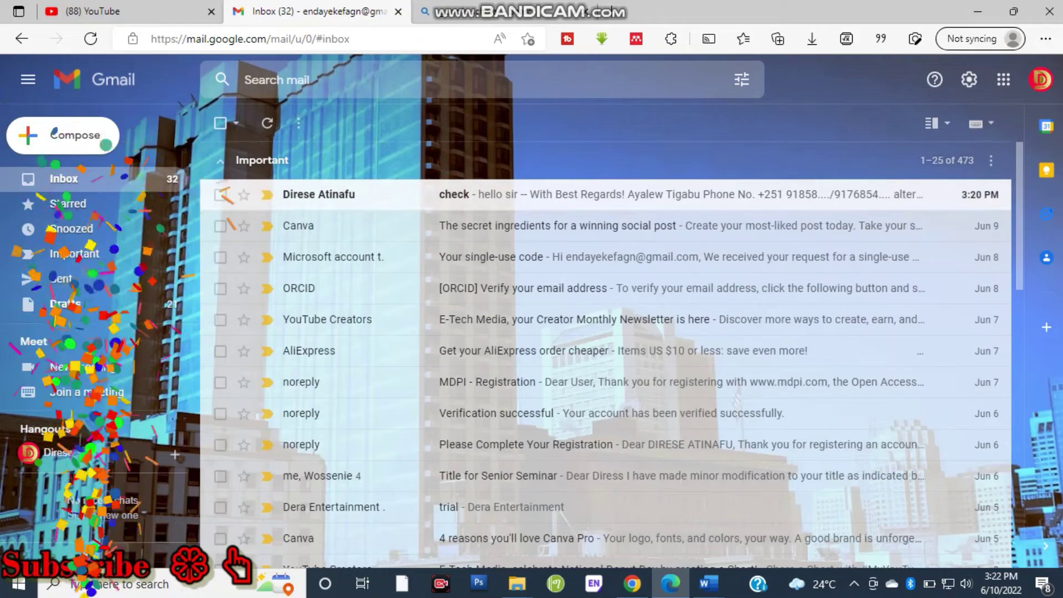
{"action": "left_click", "coordinate": [1058, 136]}
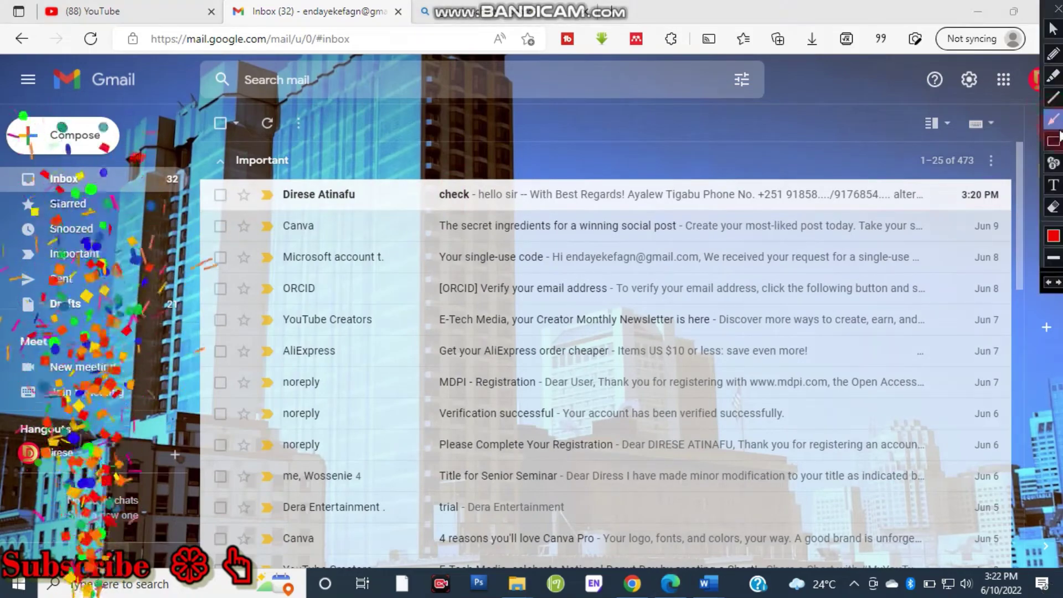
{"action": "left_click", "coordinate": [1056, 141]}
{"action": "mouse_move", "coordinate": [219, 176]}
{"action": "left_mouse_down"}
{"action": "mouse_move", "coordinate": [229, 202]}
{"action": "mouse_move", "coordinate": [943, 207]}
{"action": "left_mouse_up"}
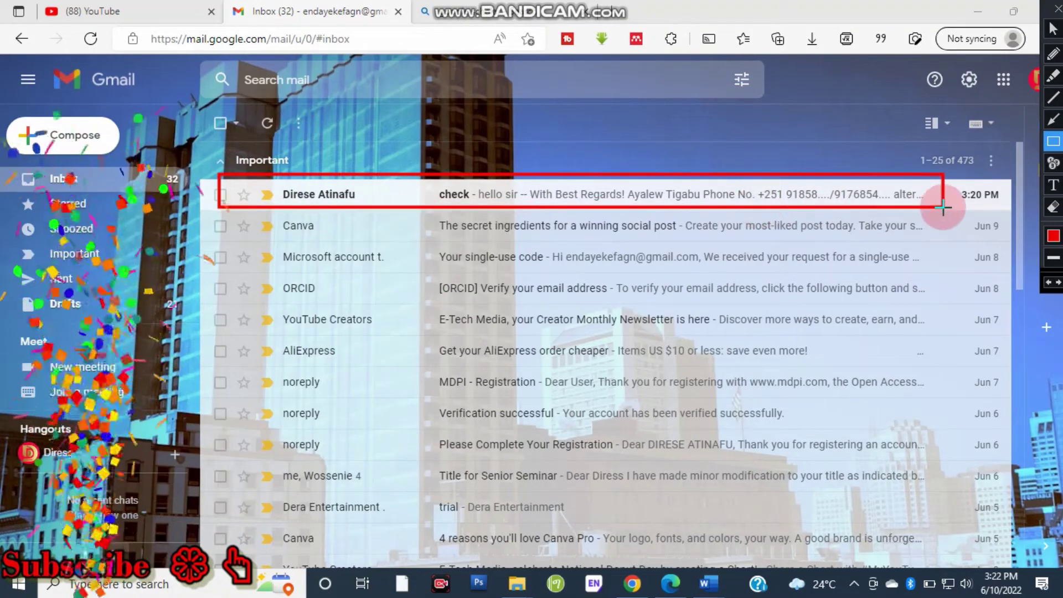
{"action": "left_click", "coordinate": [1033, 122]}
- Open the received "check" message and select its text to examine the signature
{"action": "left_click", "coordinate": [520, 206]}
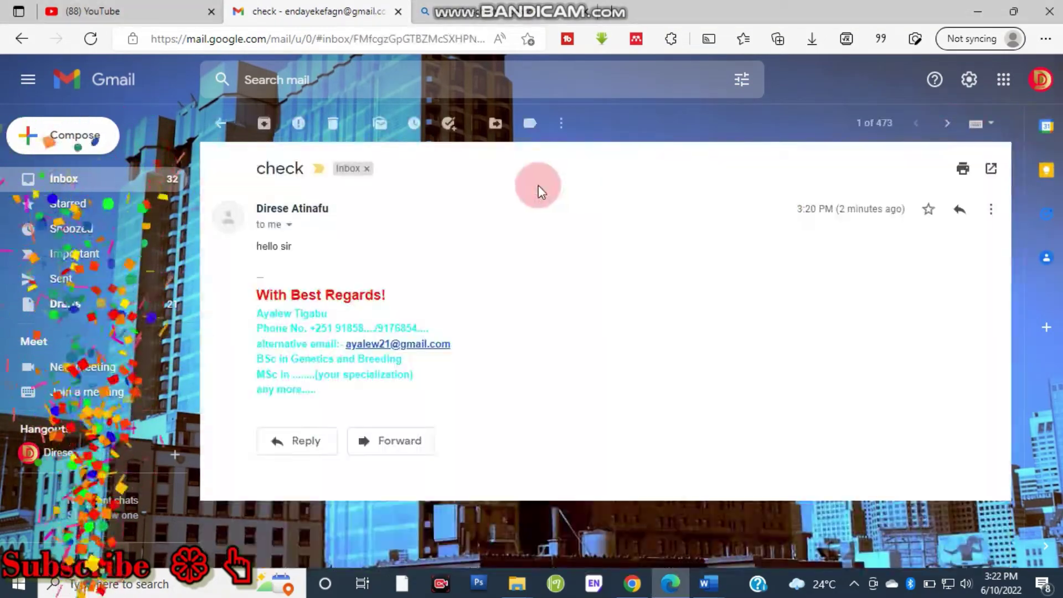
{"action": "mouse_move", "coordinate": [255, 294]}
{"action": "left_mouse_down"}
{"action": "mouse_move", "coordinate": [431, 346]}
{"action": "mouse_move", "coordinate": [441, 378]}
{"action": "left_mouse_up"}
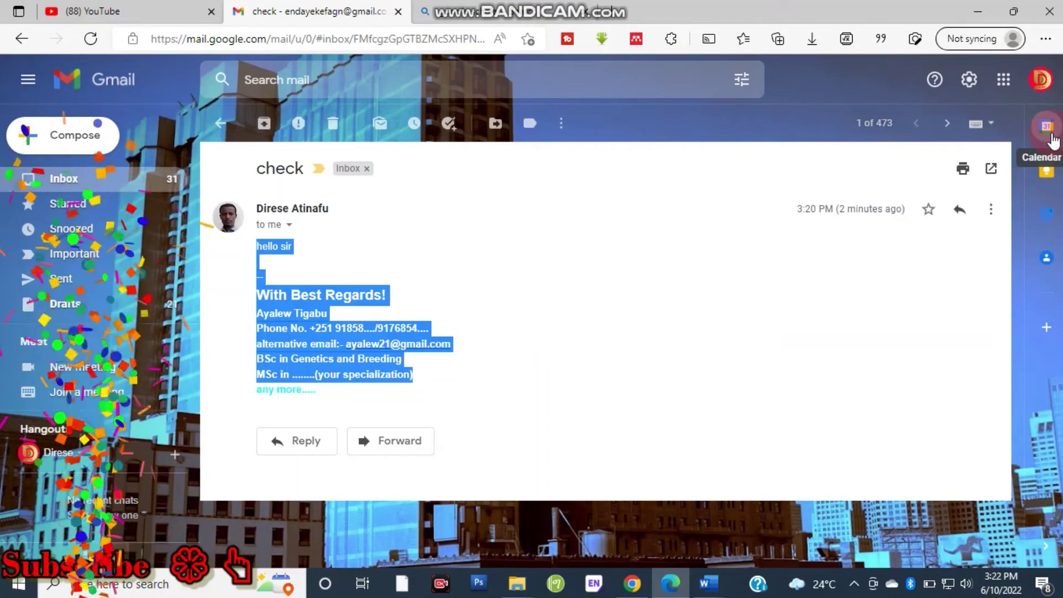
{"action": "key", "text": "ctrl+shift+d"}
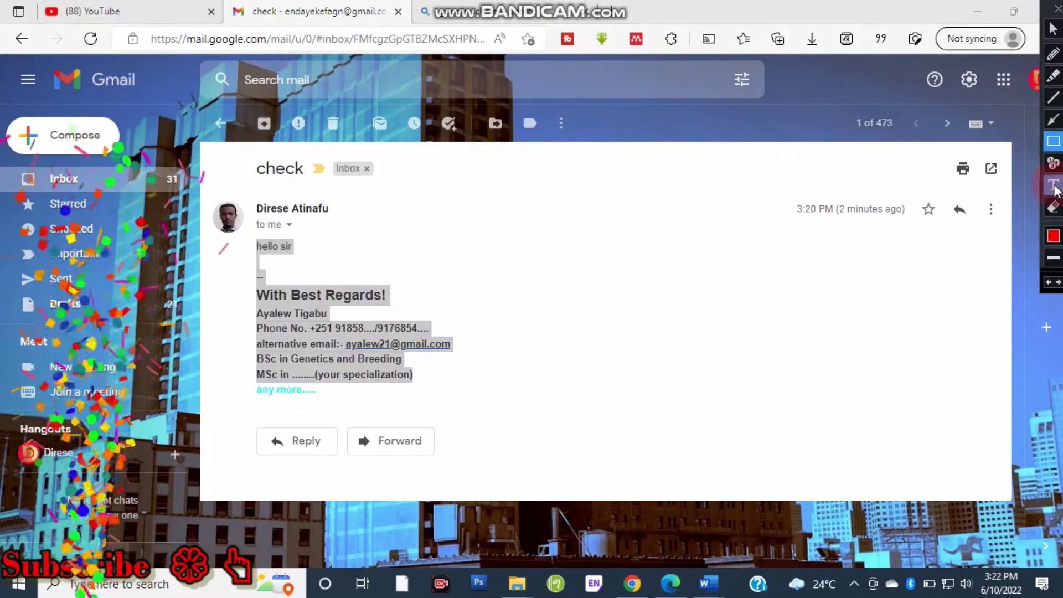
{"action": "left_click", "coordinate": [1053, 187]}
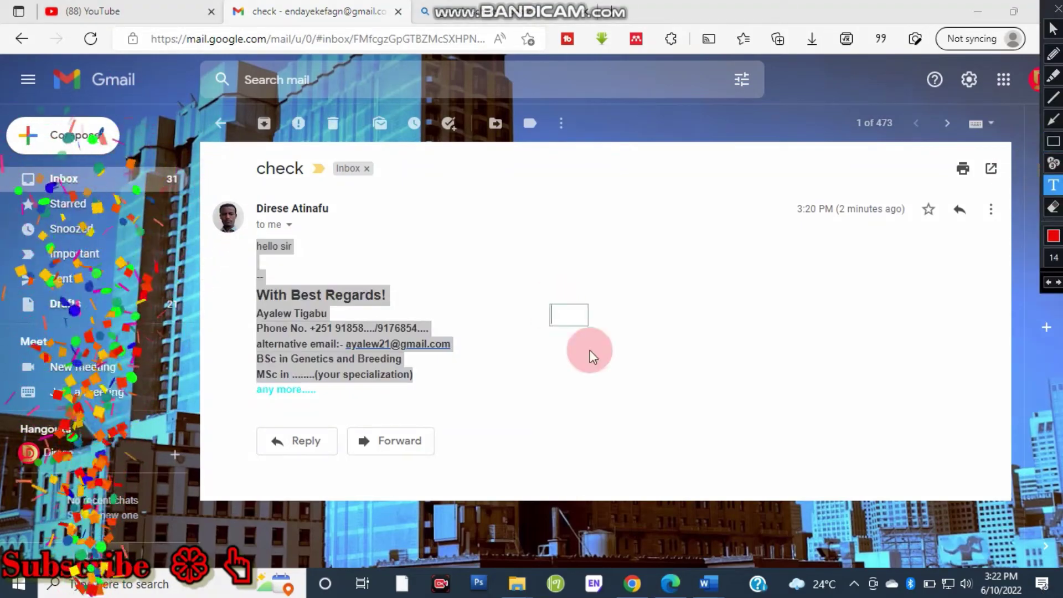
{"action": "type", "text": "These All"}
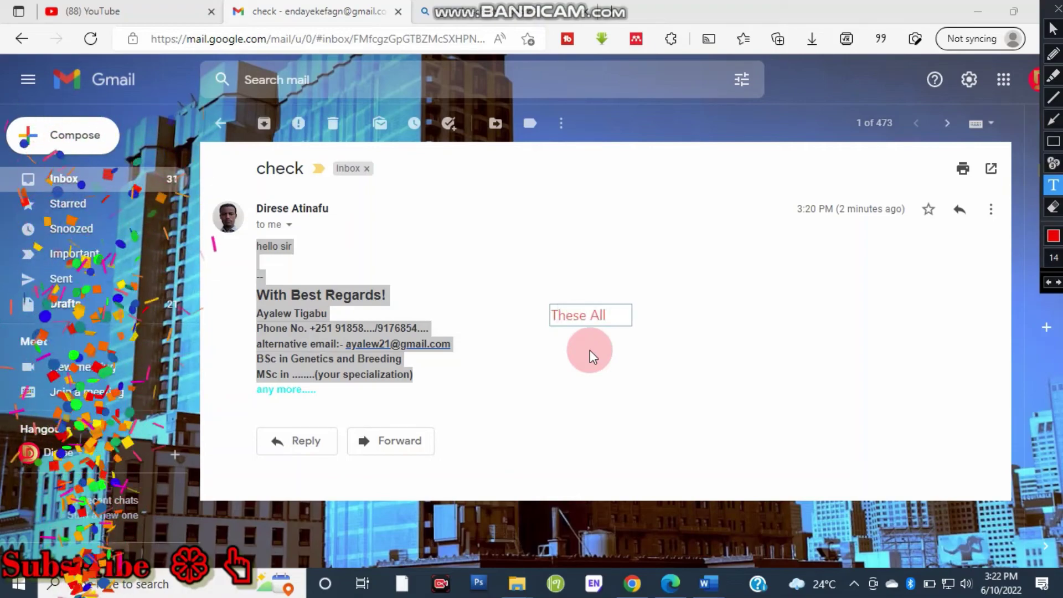
{"action": "type", "text": ". Tha"}
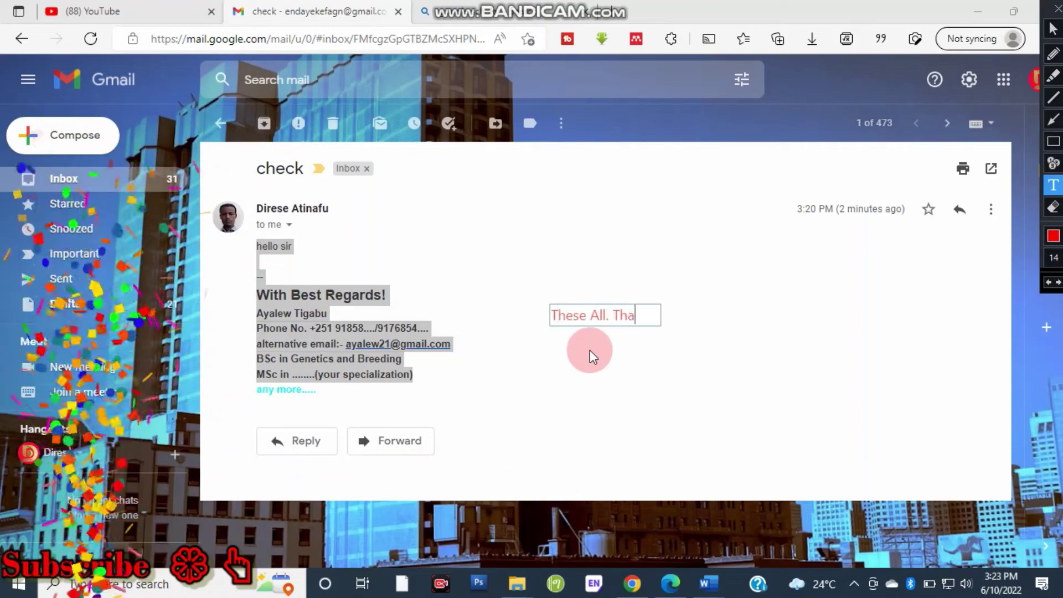
{"action": "type", "text": "nks"}
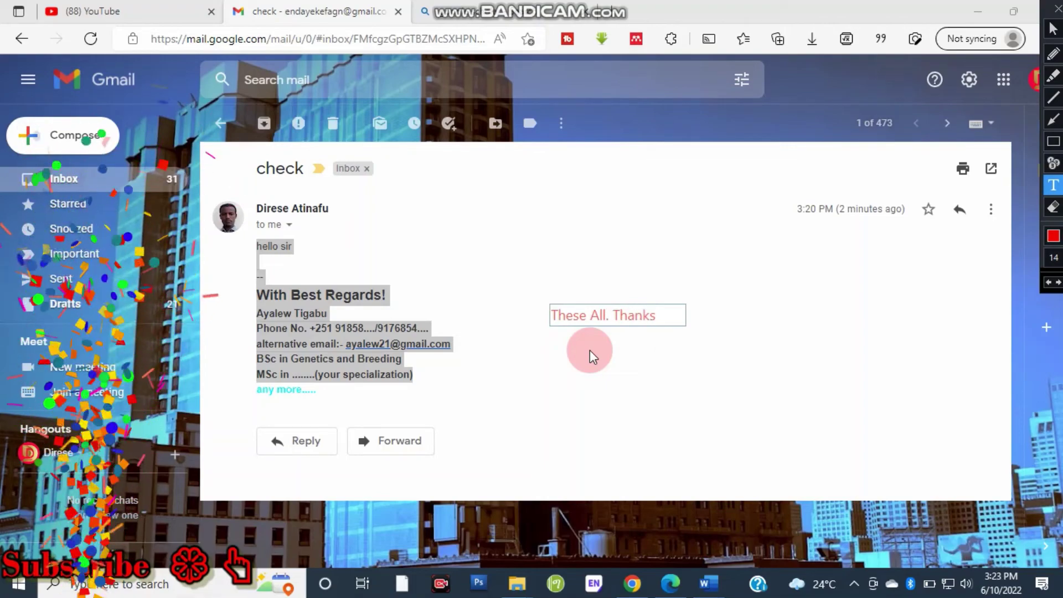
{"action": "type", "text": " !!"}
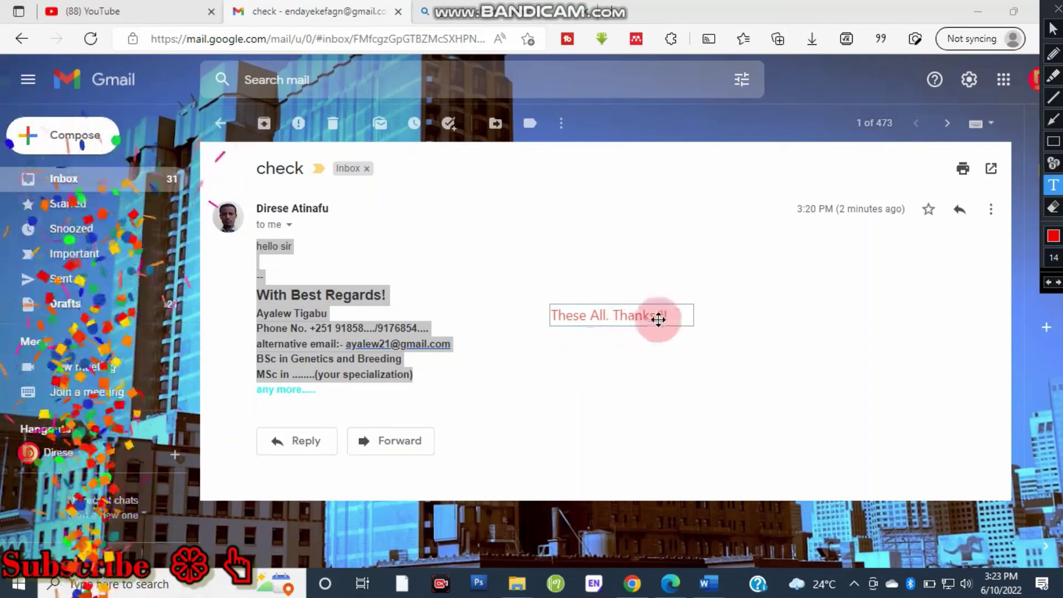
{"action": "mouse_move", "coordinate": [691, 319]}
{"action": "left_mouse_down"}
{"action": "mouse_move", "coordinate": [671, 316]}
{"action": "mouse_move", "coordinate": [736, 370]}
{"action": "mouse_move", "coordinate": [832, 343]}
{"action": "mouse_move", "coordinate": [759, 335]}
{"action": "mouse_move", "coordinate": [684, 347]}
{"action": "left_mouse_up"}
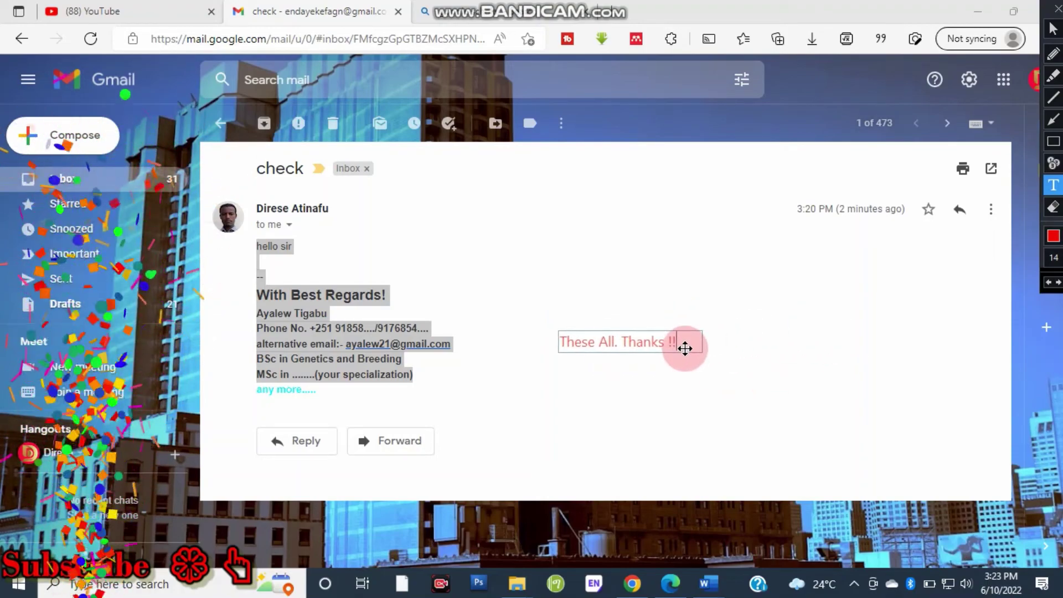
- Switch to the E-Tech Media YouTube channel in Google Chrome and look through its uploaded videos
{"action": "key", "text": "alt+Tab"}
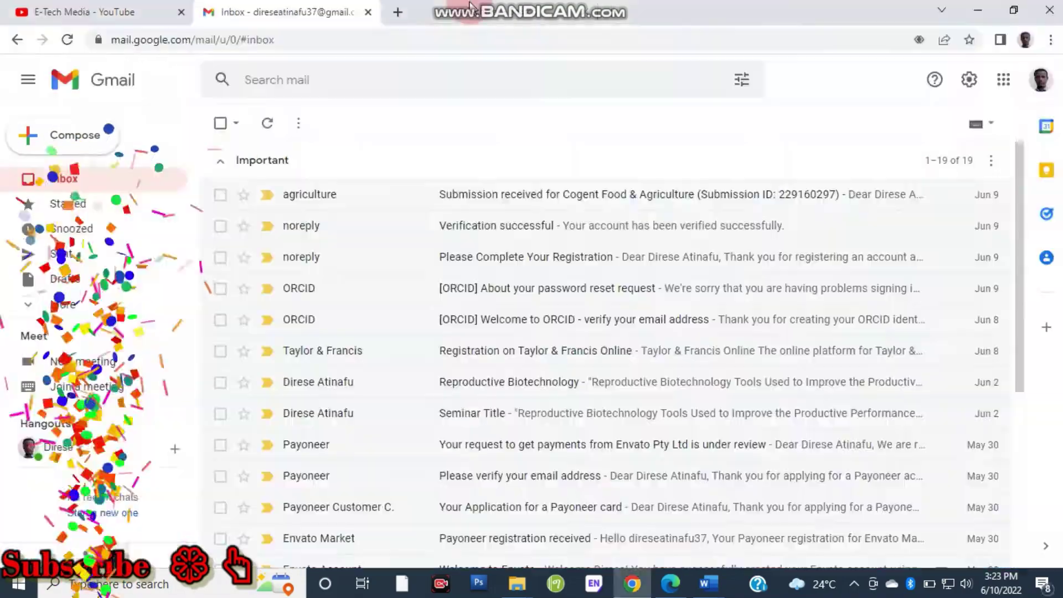
{"action": "left_click", "coordinate": [89, 12]}
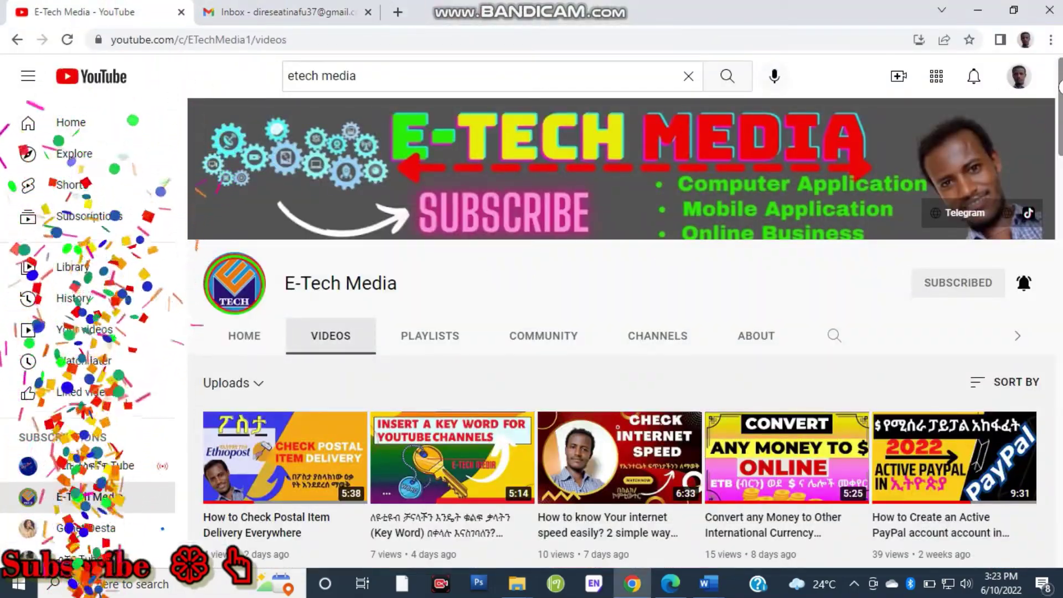
{"action": "scroll", "coordinate": [629, 332], "scroll_direction": "down", "scroll_amount": 3}
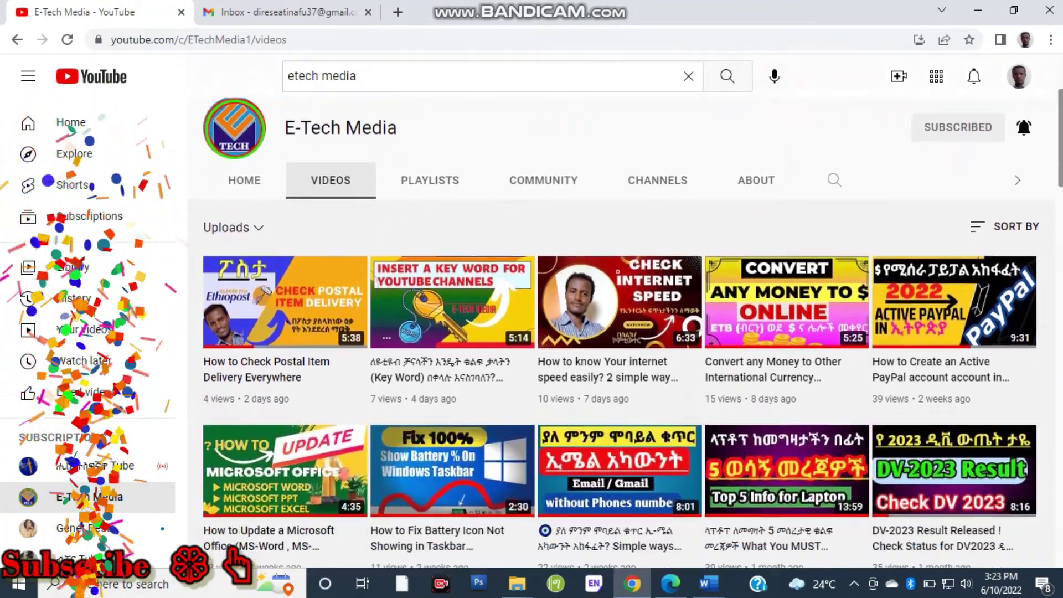
{"action": "scroll", "coordinate": [629, 332], "scroll_direction": "down", "scroll_amount": 3}
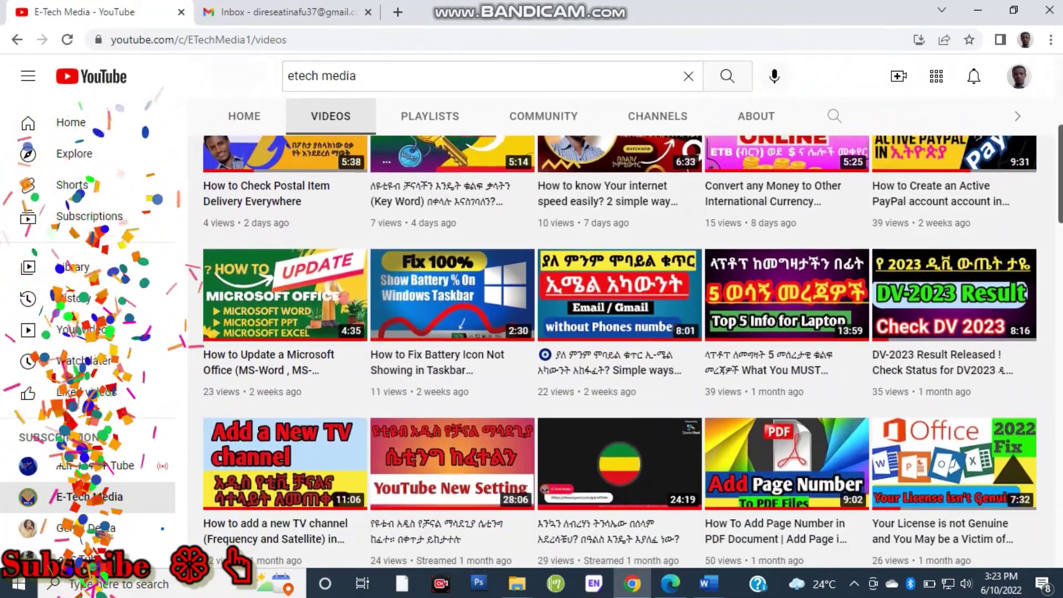
{"action": "scroll", "coordinate": [629, 332], "scroll_direction": "down", "scroll_amount": 2}
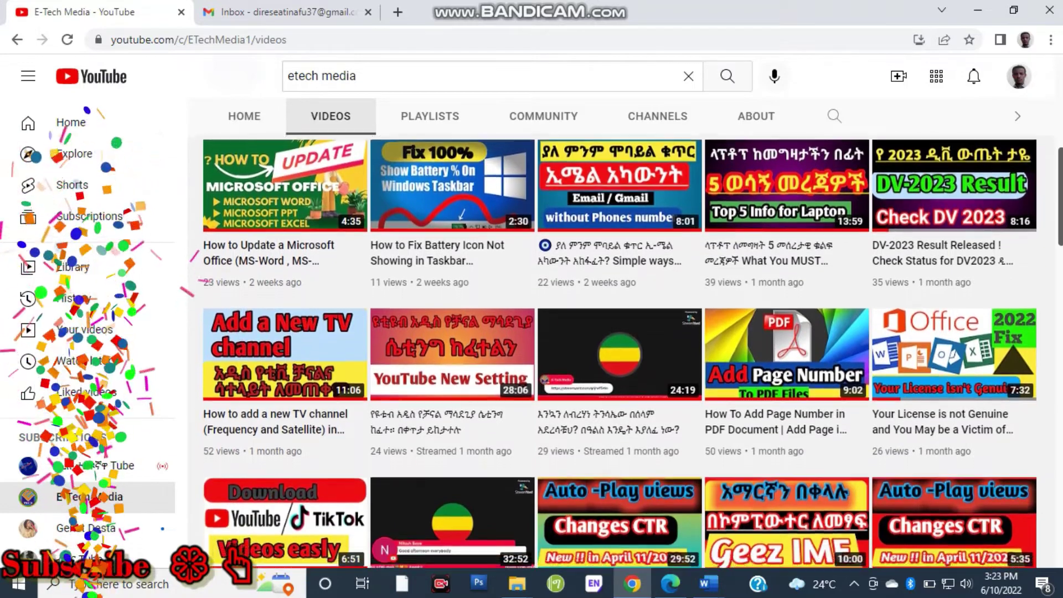
{"action": "scroll", "coordinate": [629, 332], "scroll_direction": "down", "scroll_amount": 2}
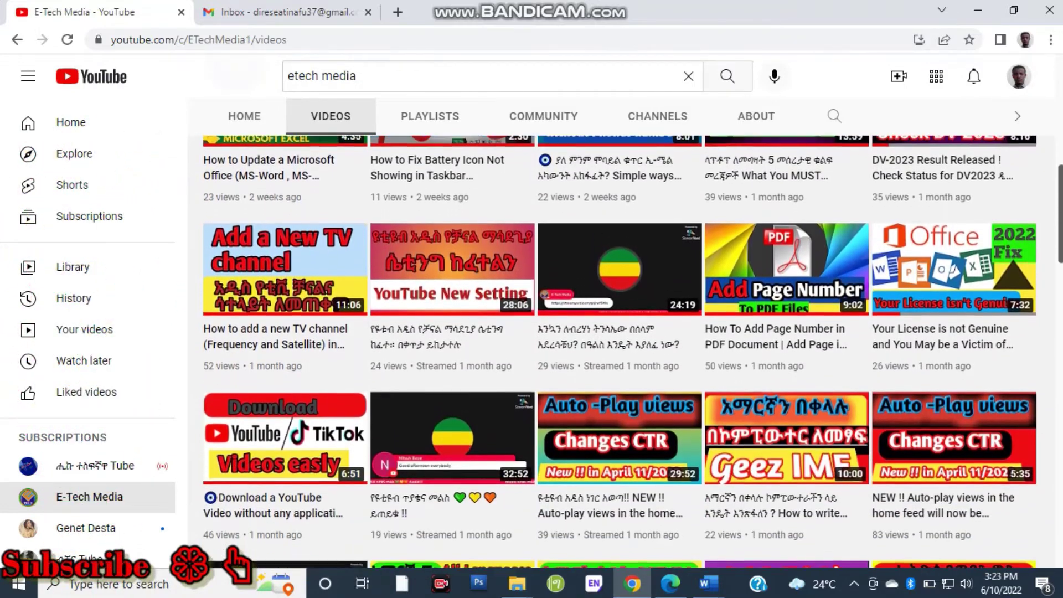
{"action": "scroll", "coordinate": [629, 332], "scroll_direction": "down", "scroll_amount": 2}
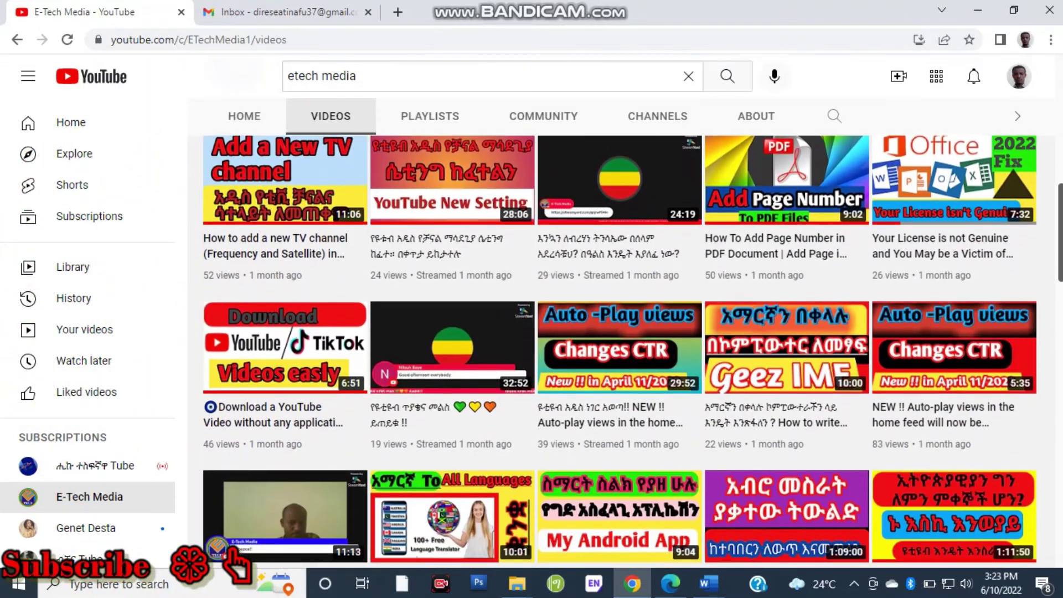